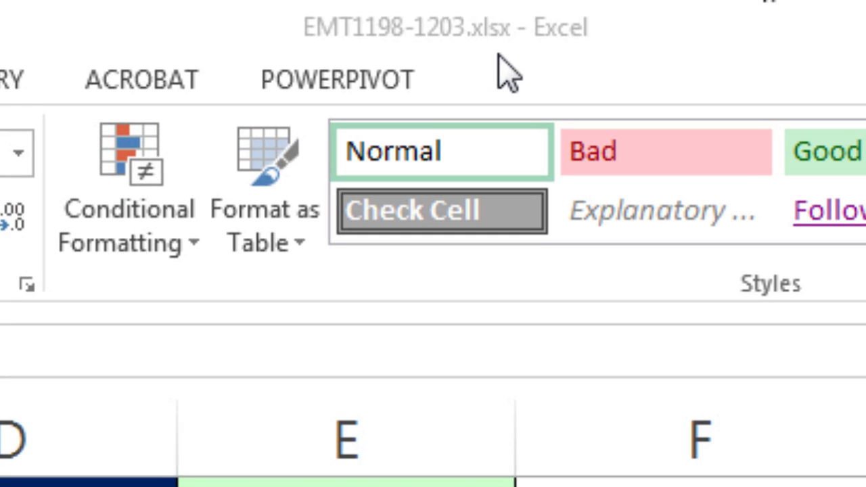
- Inspect the formulas behind the Min (1/1/2015) and Max (12/31/2016) date cells without changing them
left_click(443, 13)
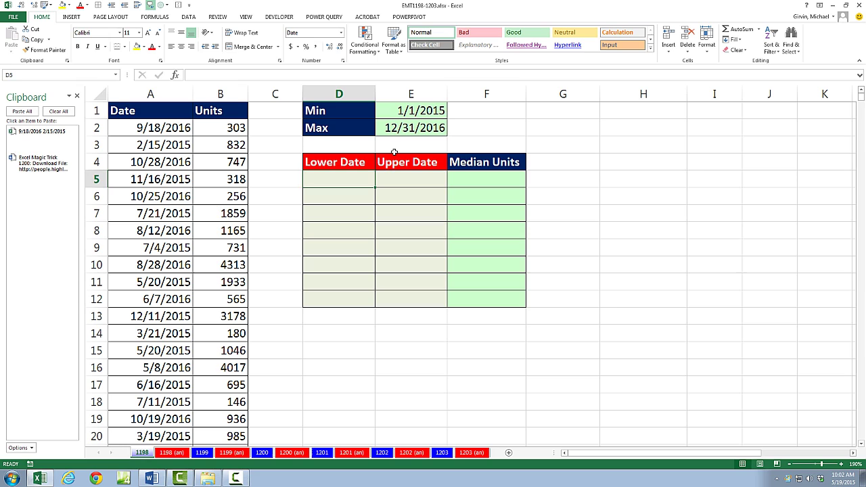
double_click(402, 110)
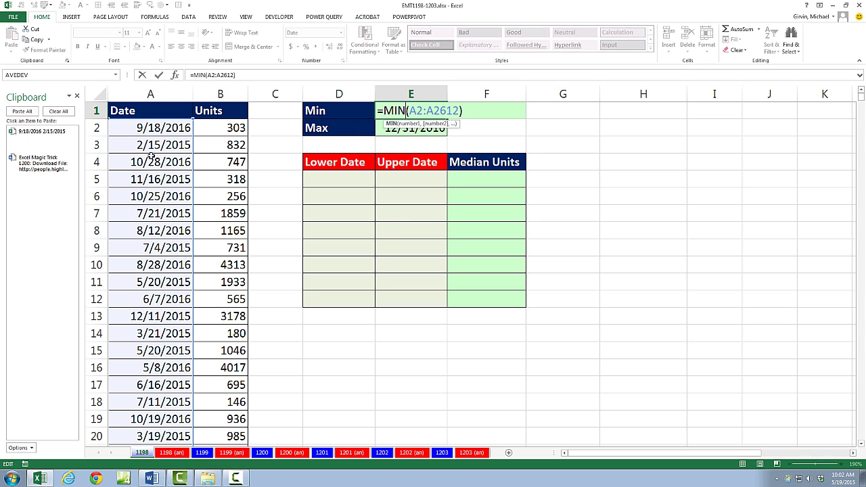
key("Escape")
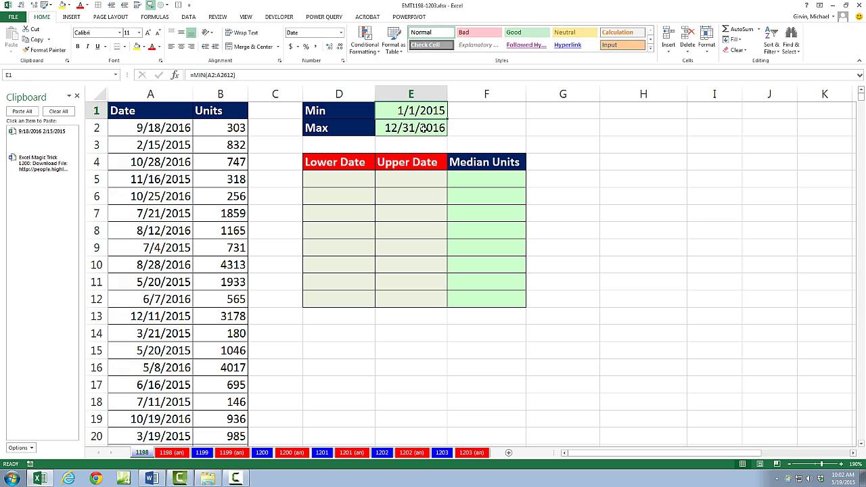
double_click(422, 128)
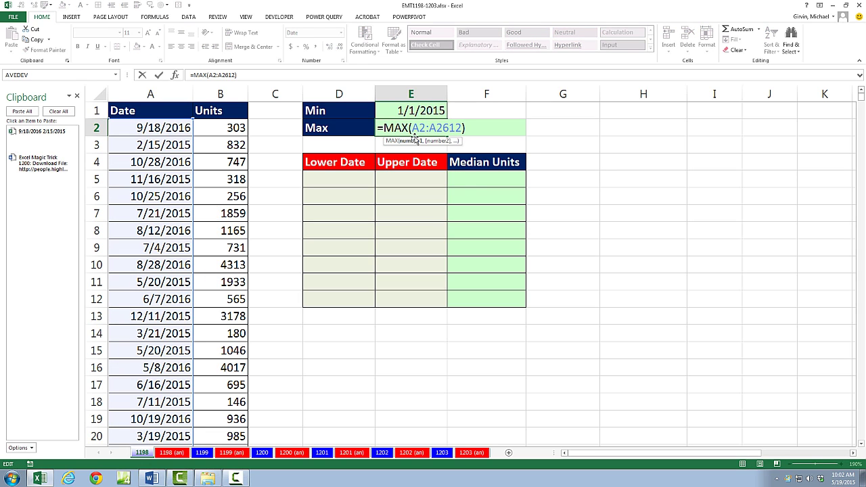
key("Escape")
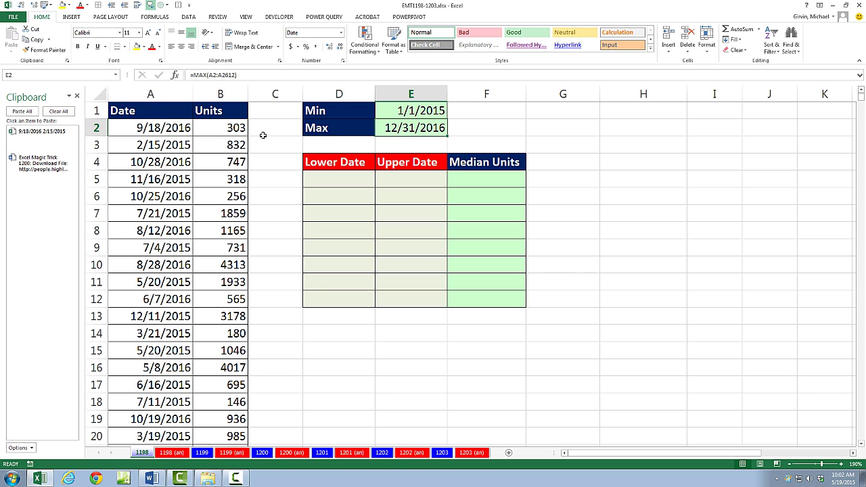
- Select the Date and Units headers and extend the selection down to row 2612
left_click_drag(164, 113, 164, 267)
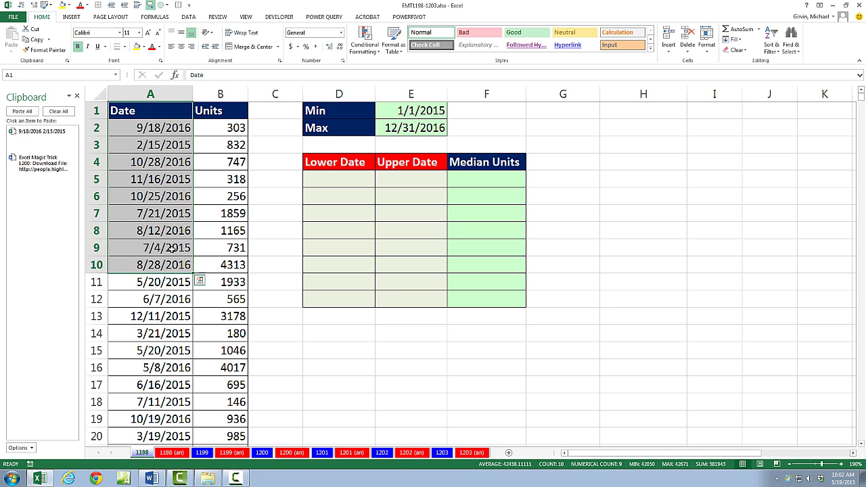
left_click_drag(220, 113, 227, 248)
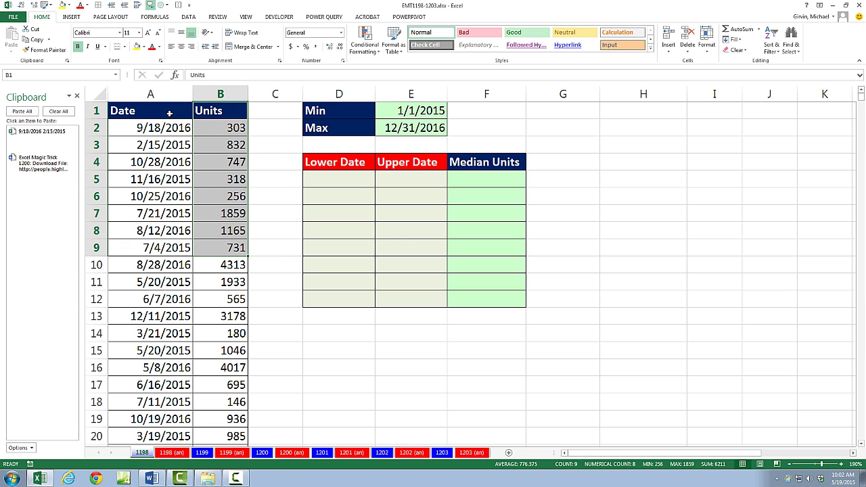
left_click_drag(167, 113, 228, 111)
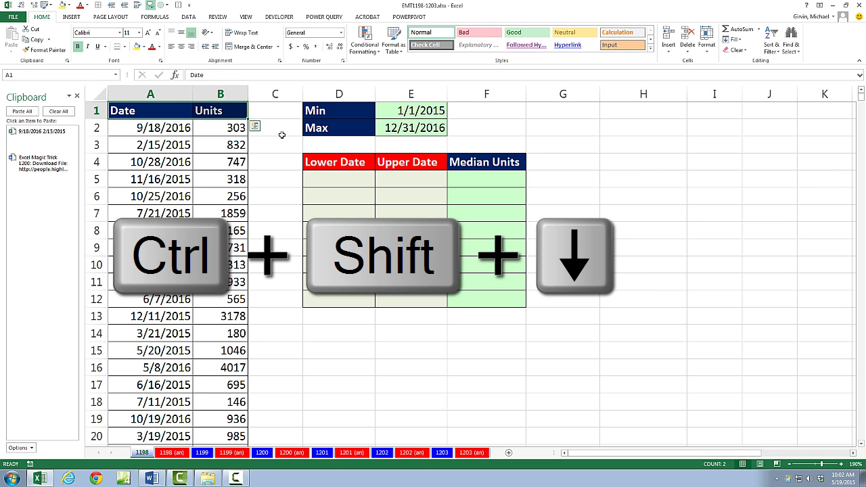
key("ctrl+shift+Down")
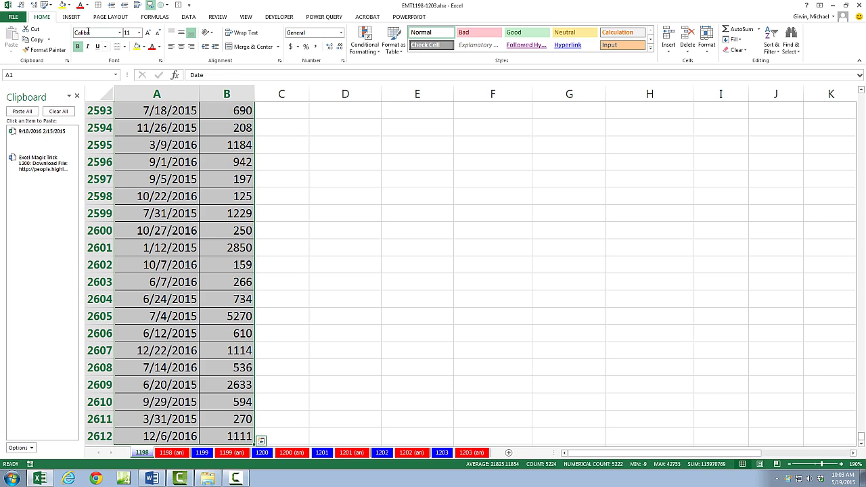
left_click(155, 18)
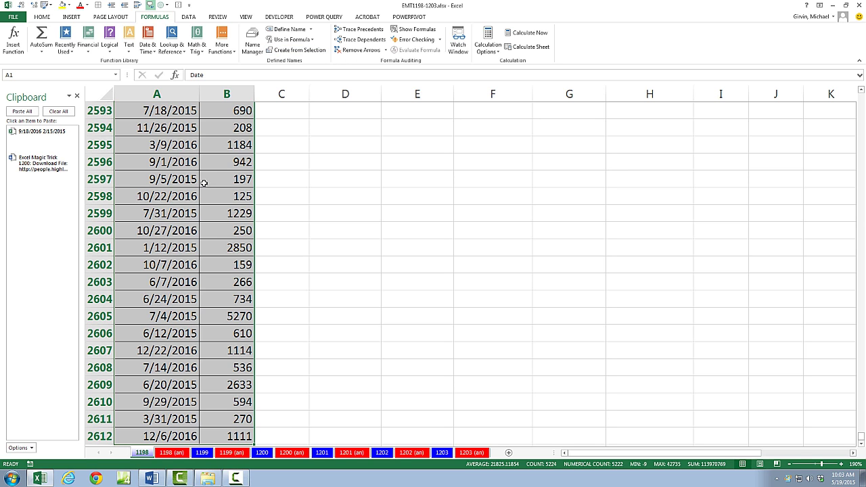
- Create range names from the top row only, with Left column unchecked, giving Date and Units
key("ctrl+shift+F3")
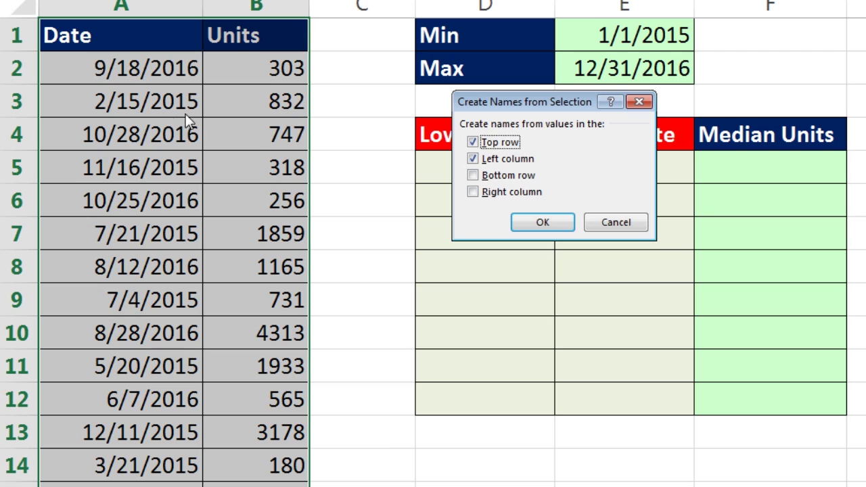
left_click(473, 158)
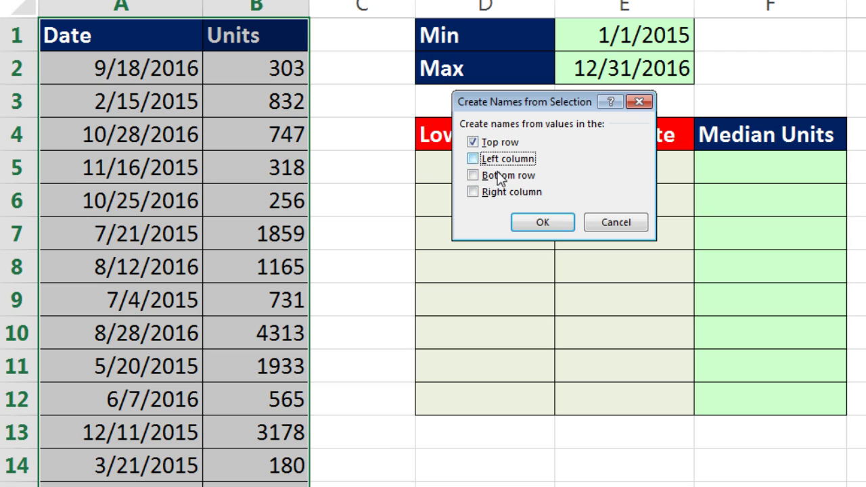
left_click(522, 223)
left_click(355, 106)
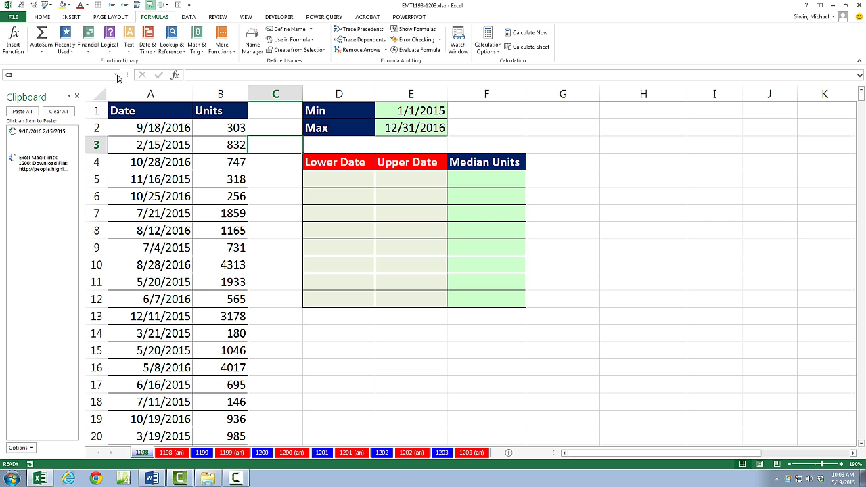
left_click(117, 75)
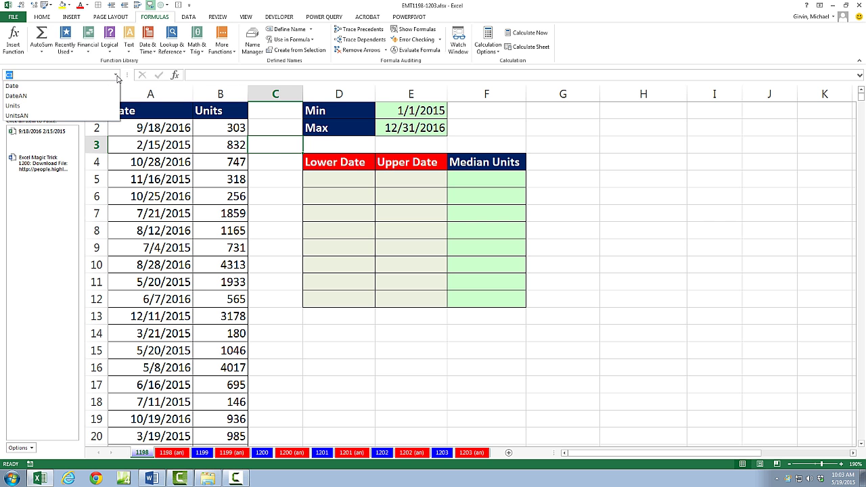
left_click(86, 92)
scroll(198, 164, "up", 1)
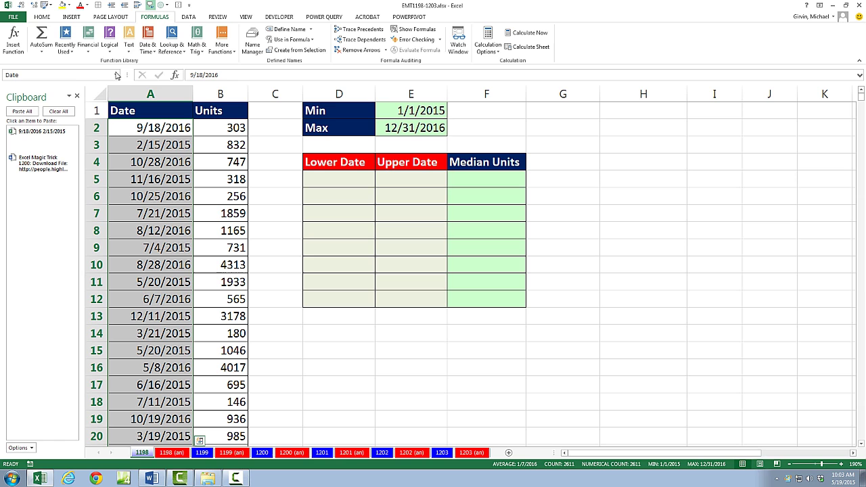
left_click(116, 75)
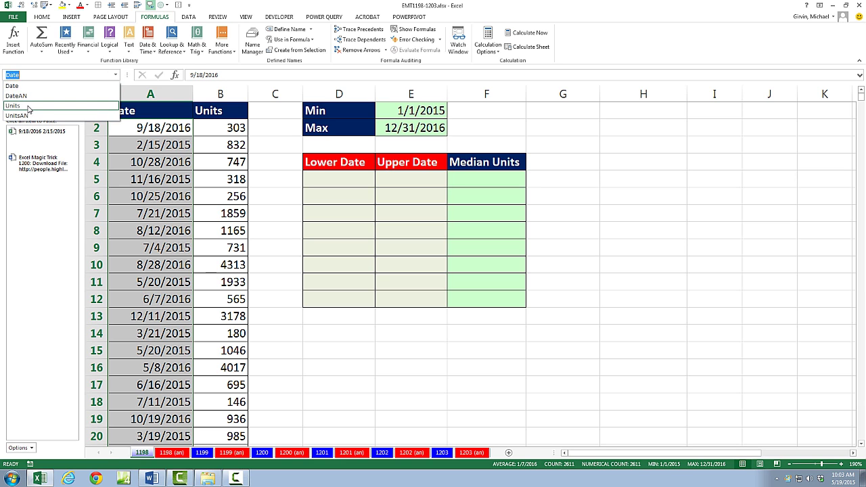
left_click(28, 107)
scroll(199, 165, "up", 1)
left_click(116, 76)
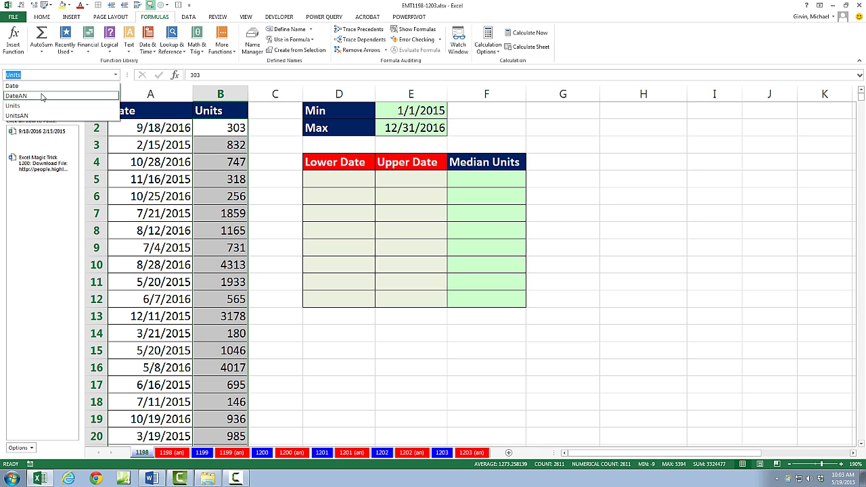
left_click(26, 97)
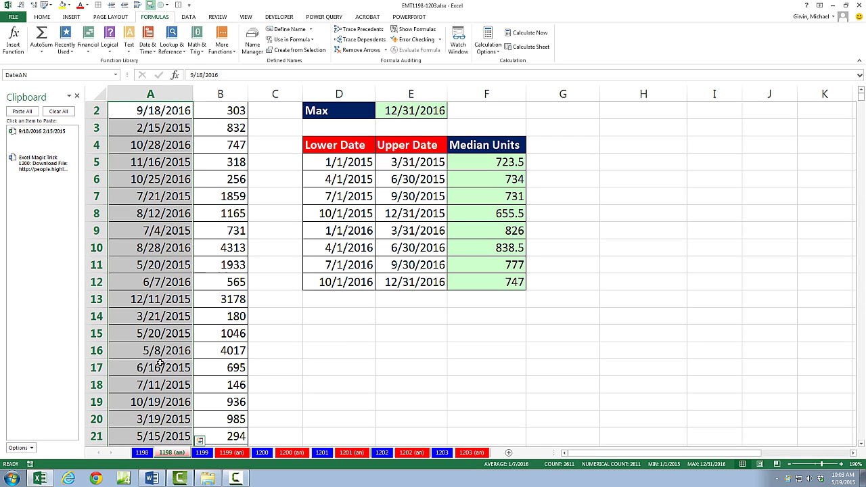
left_click(115, 74)
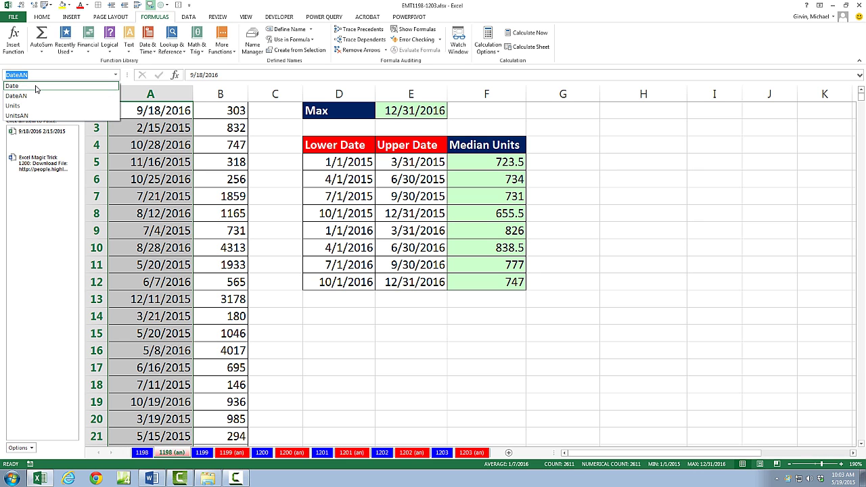
left_click(36, 88)
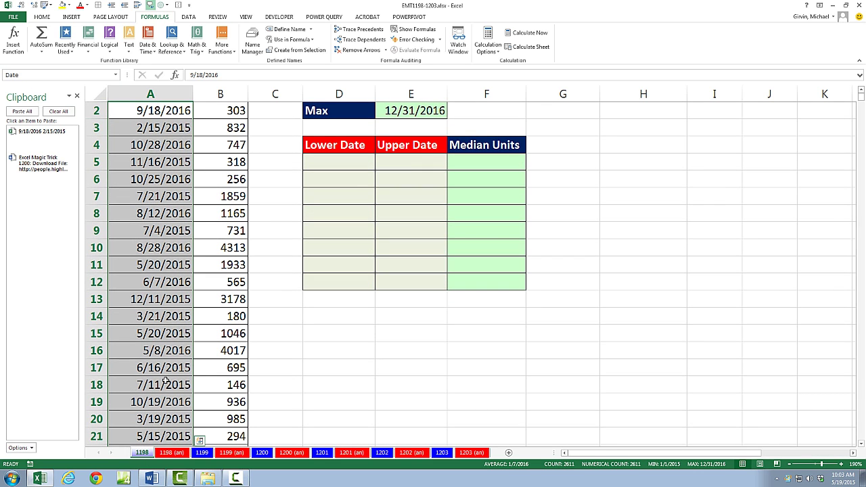
scroll(188, 176, "up", 1)
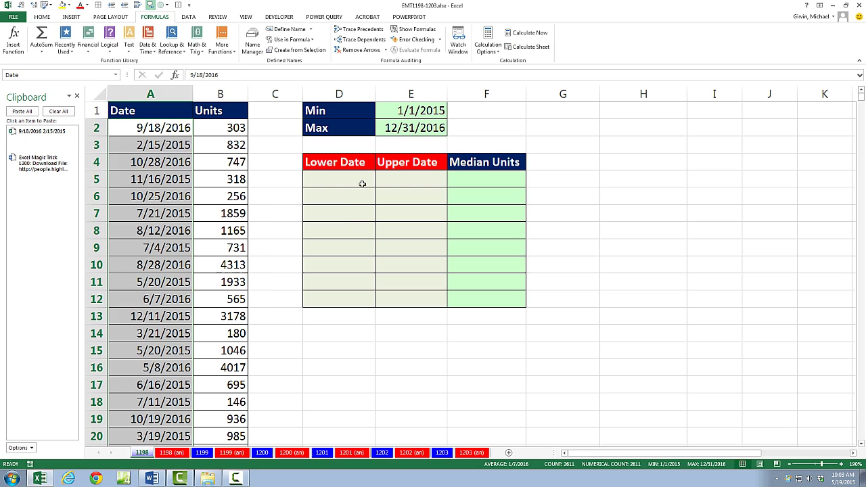
left_click(358, 181)
- Apply the Date and Units names to the Min and Max cells in E1:F2
double_click(432, 111)
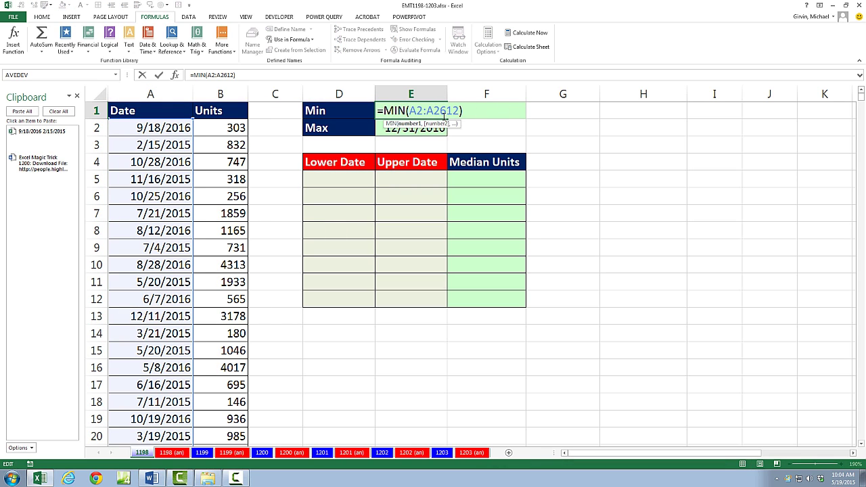
key("Escape")
left_click_drag(444, 116, 466, 129)
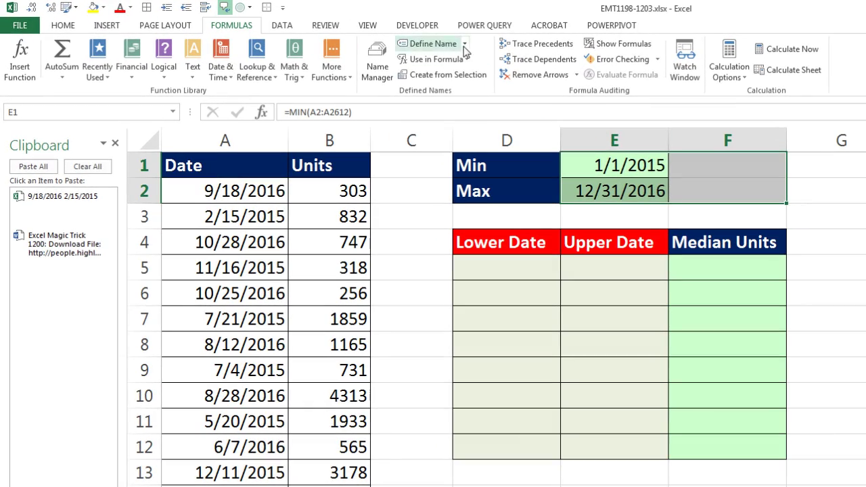
left_click(464, 43)
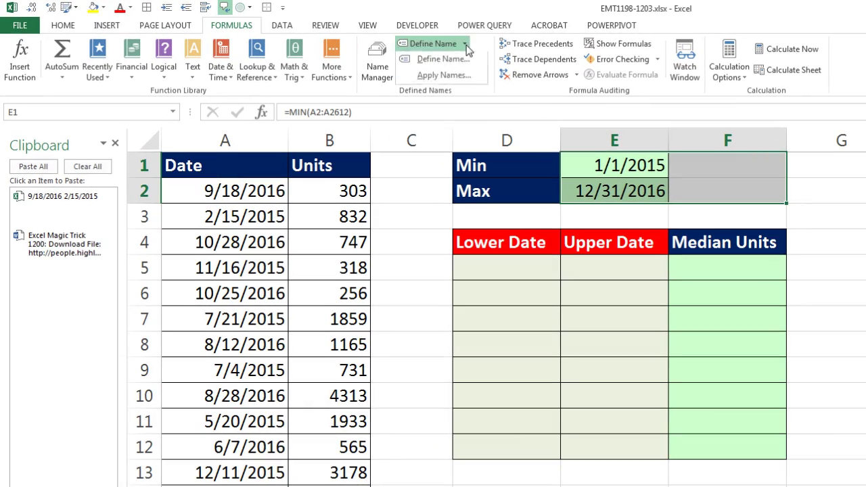
left_click(457, 80)
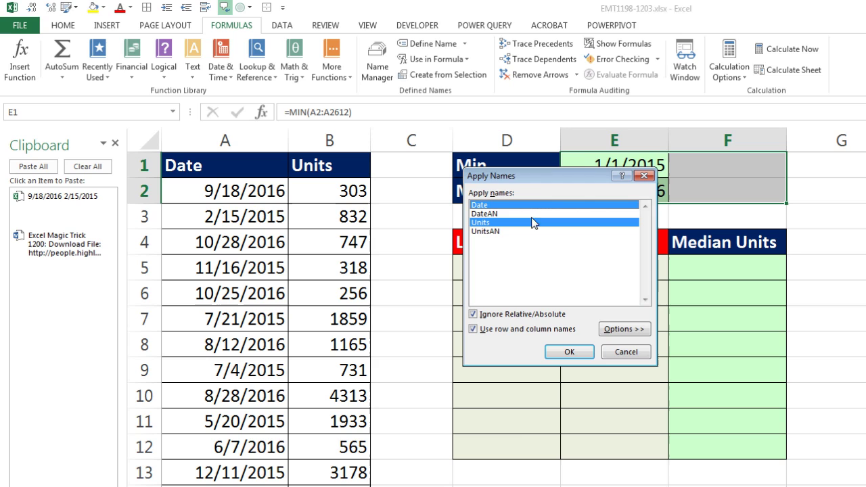
left_click(569, 351)
left_click(737, 227)
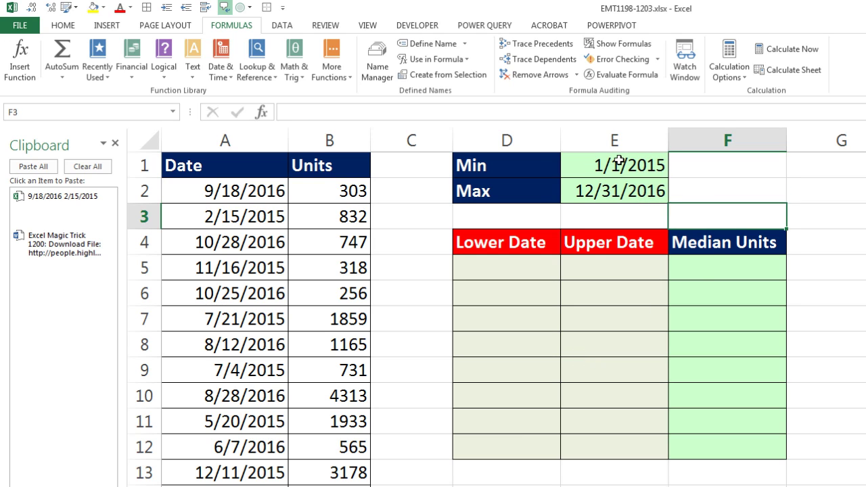
- Confirm the formulas now read =MIN(Date) and =MAX(Date)
double_click(618, 160)
key("Escape")
double_click(615, 192)
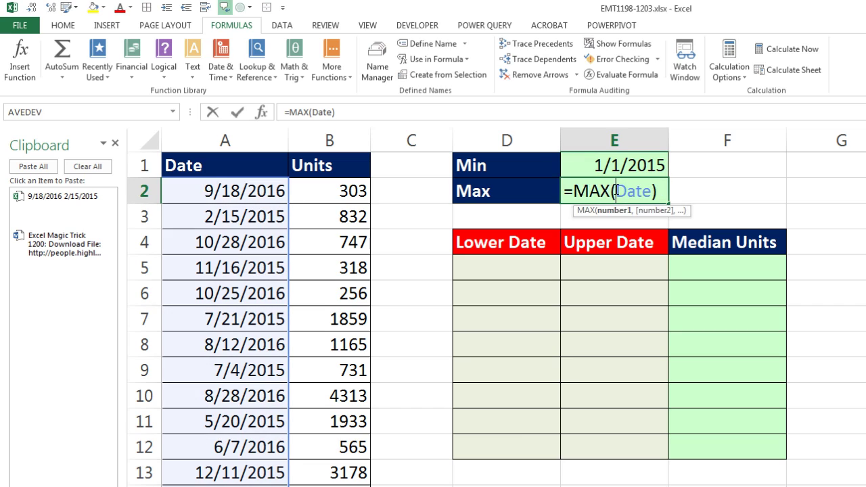
key("Escape")
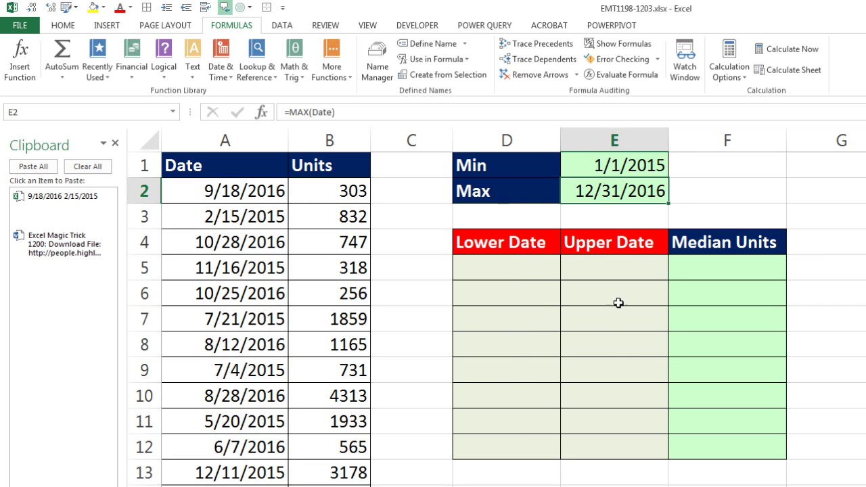
- Link the first Lower Date in D5 to the Min date cell
left_click(531, 271)
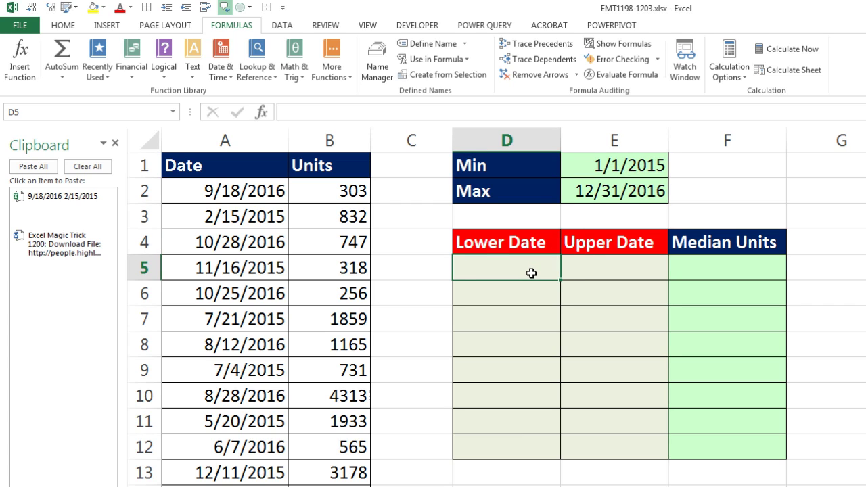
type("=")
left_click(619, 166)
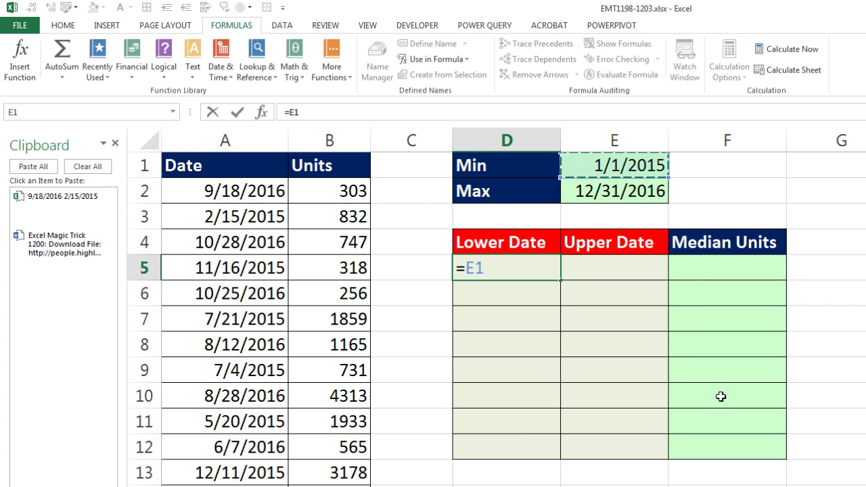
key("Tab")
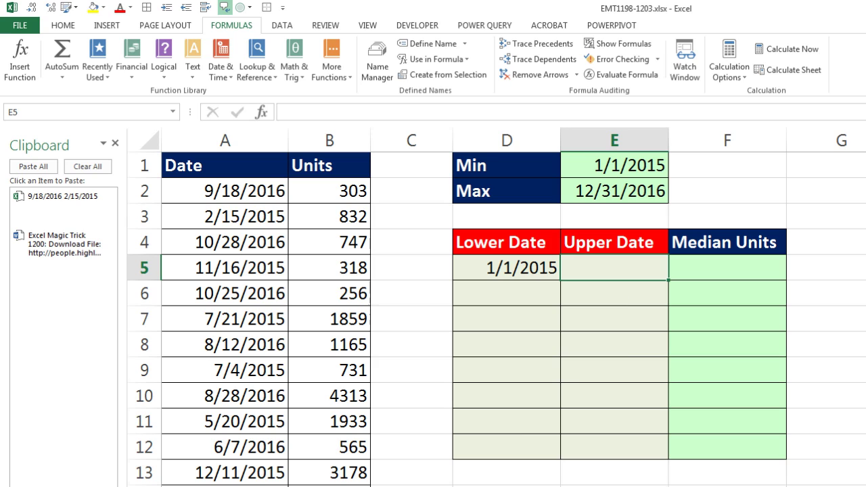
- Enter =EOMONTH(D5,2) in E5 so the first Upper Date shows 3/31/2015
type("=eo")
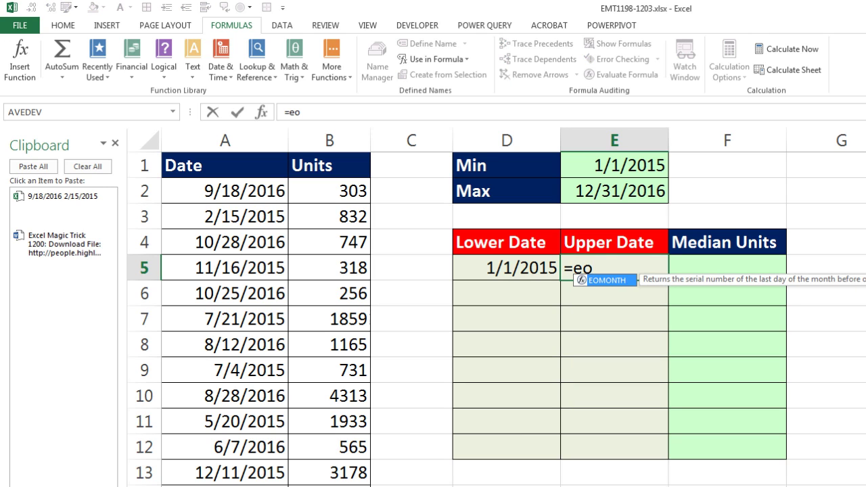
key("Tab")
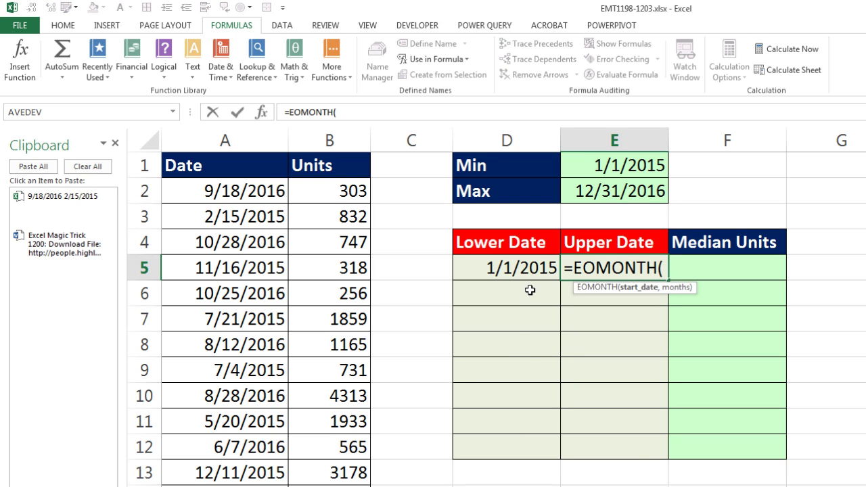
left_click(522, 271)
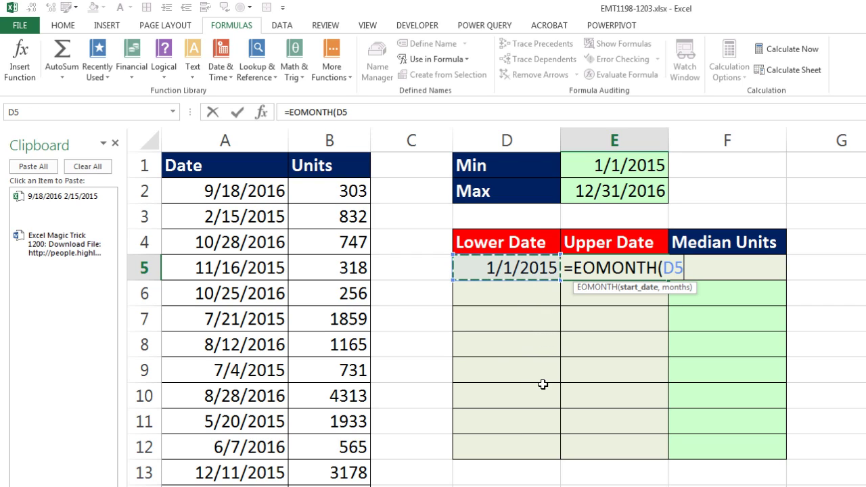
type(",")
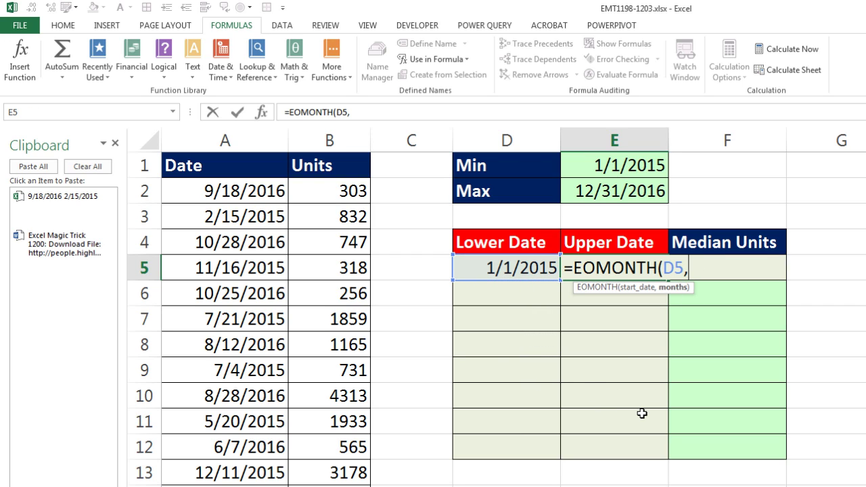
type("0)")
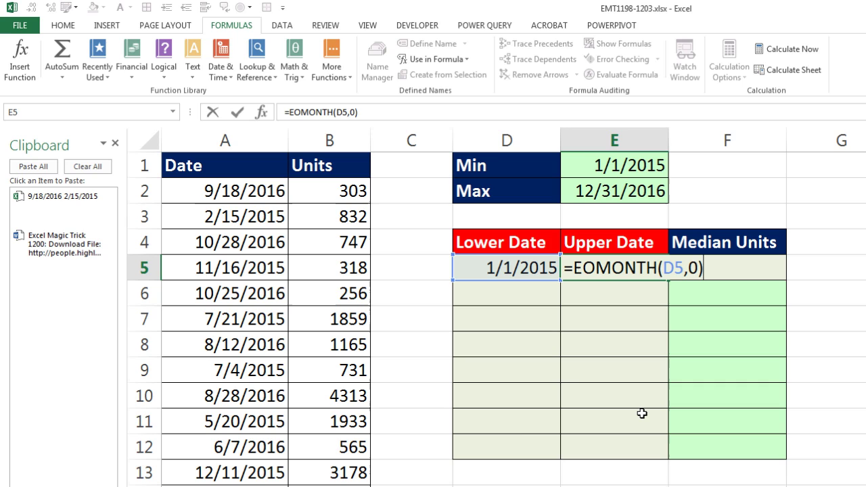
key("ctrl+Return")
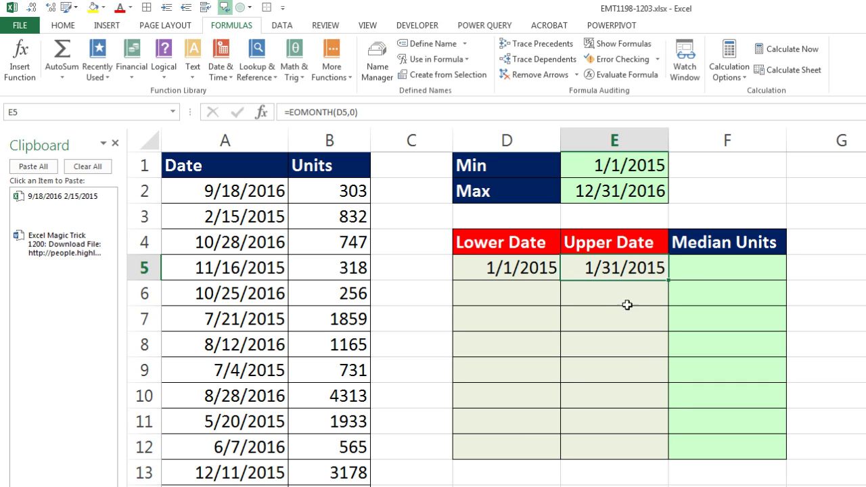
double_click(612, 267)
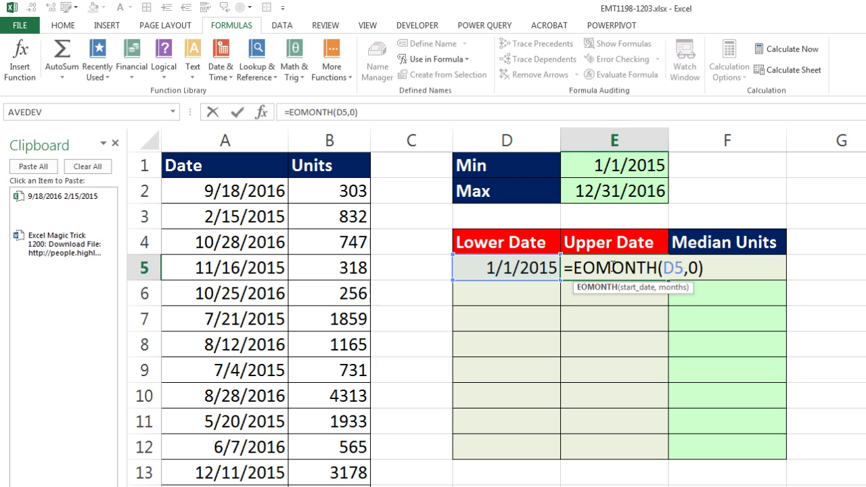
left_click_drag(687, 268, 699, 268)
type("2")
key("ctrl+Return")
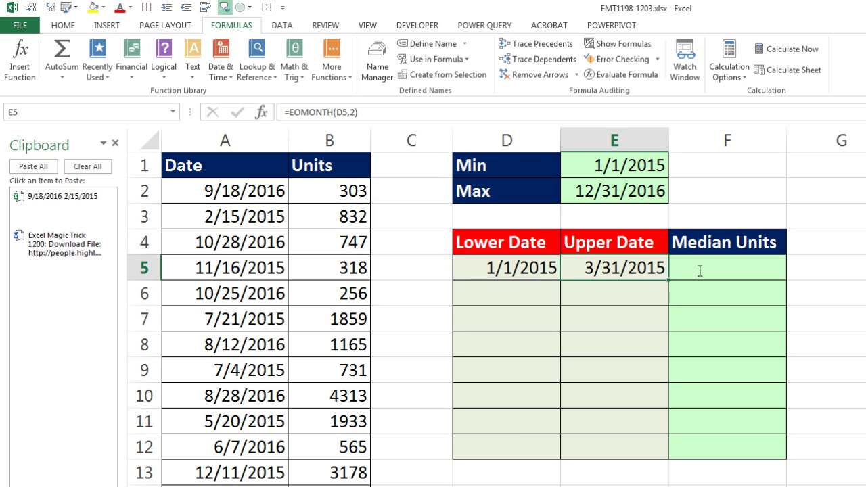
- Set the second Lower Date in D6 to =E5+1
left_click(535, 295)
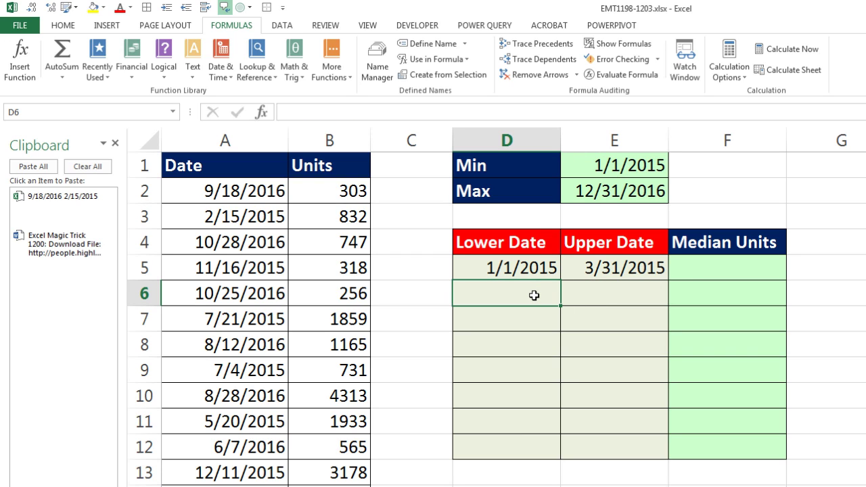
type("=")
left_click(631, 270)
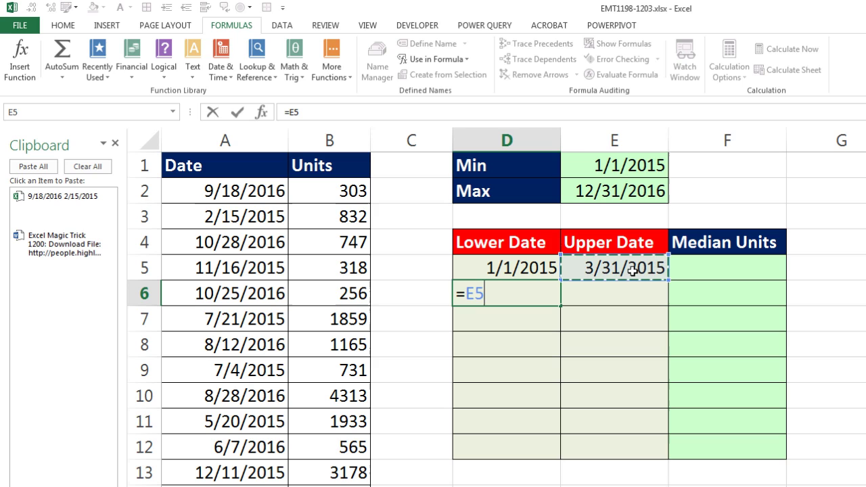
type("+1")
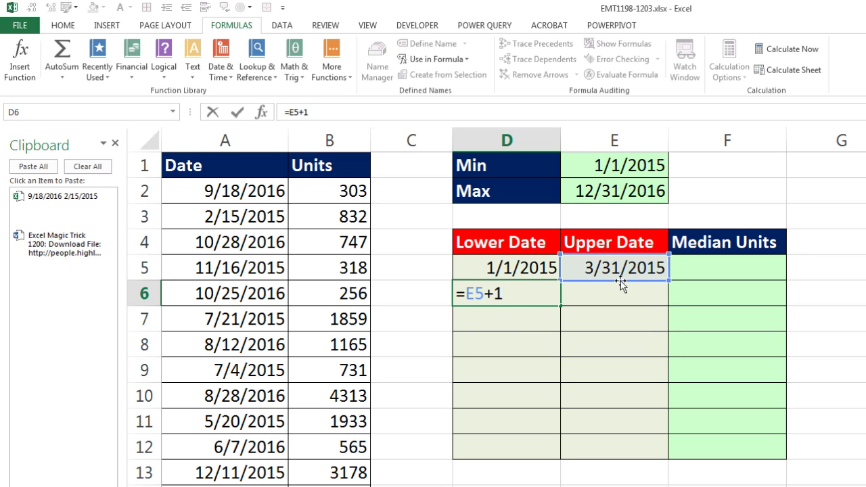
key("Tab")
- Copy the EOMONTH formula to E6, then fill the D6:E6 date pair down to row 12
left_click(637, 271)
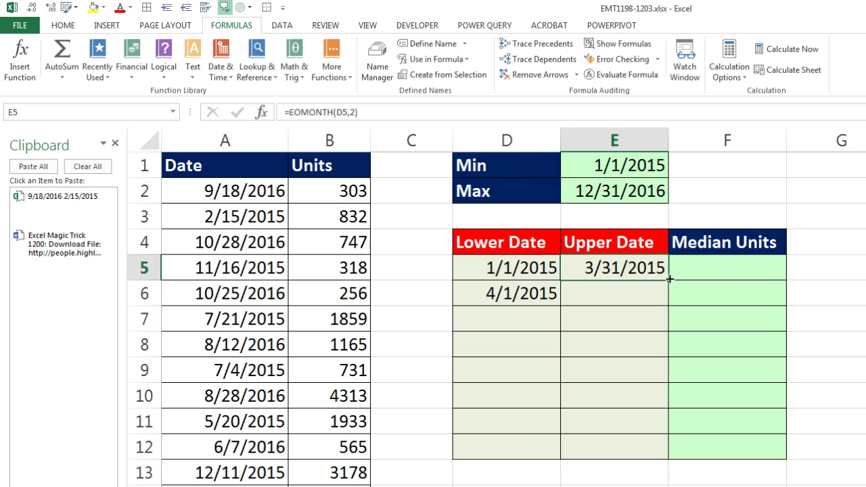
left_click_drag(669, 281, 646, 297)
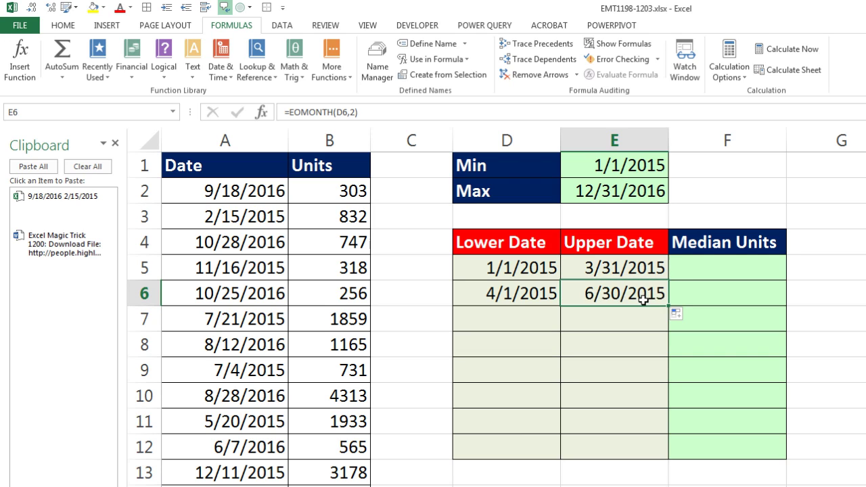
double_click(645, 293)
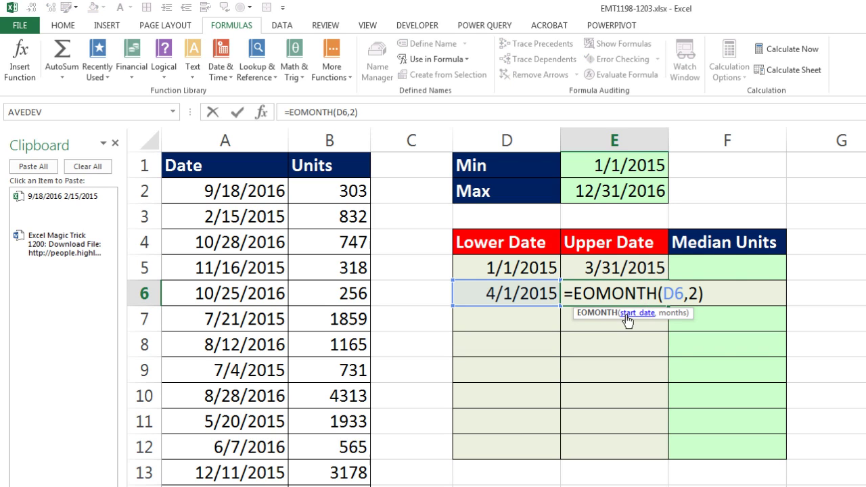
key("Escape")
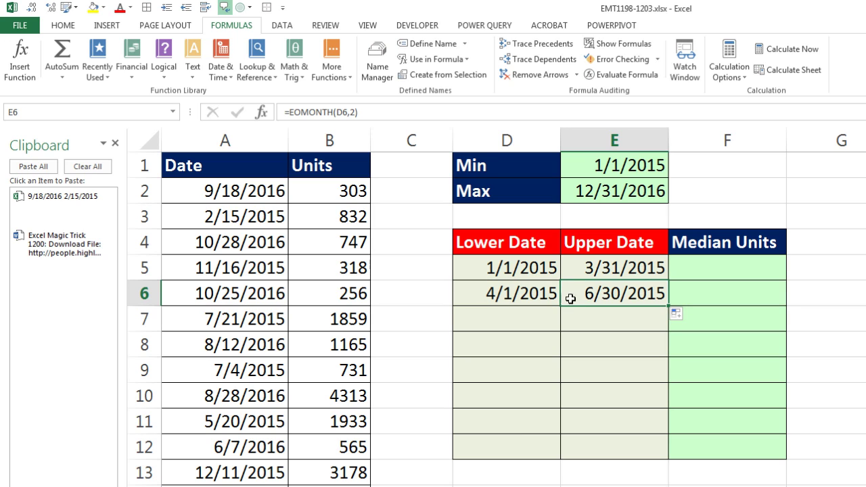
left_click_drag(494, 294, 600, 295)
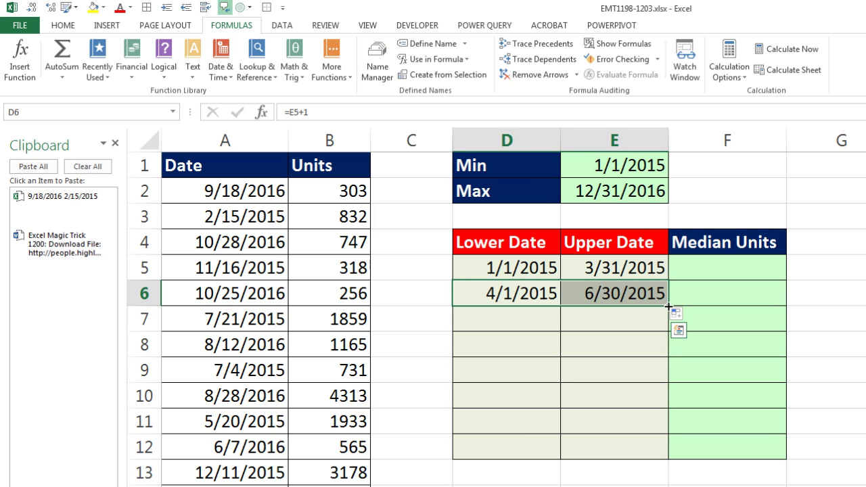
left_click_drag(668, 305, 664, 457)
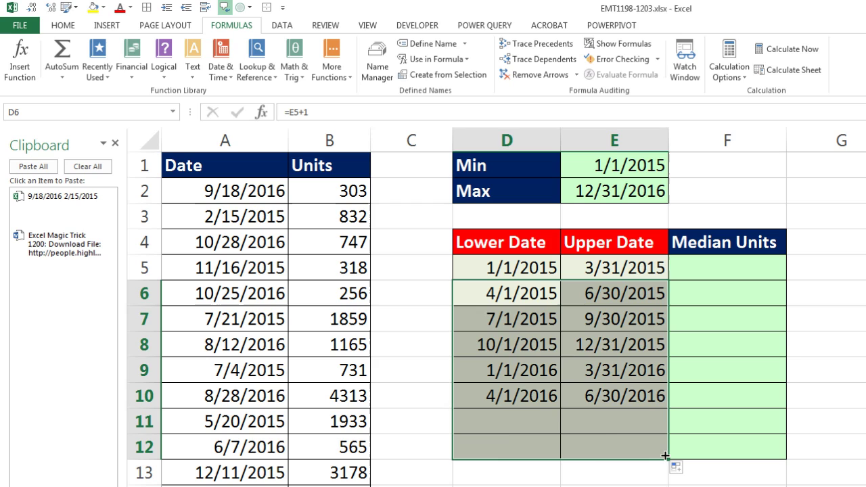
double_click(651, 447)
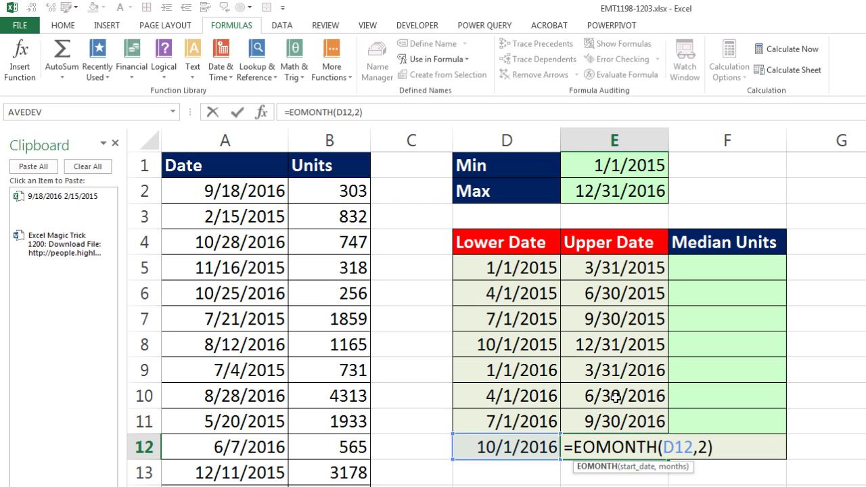
key("ctrl+Return")
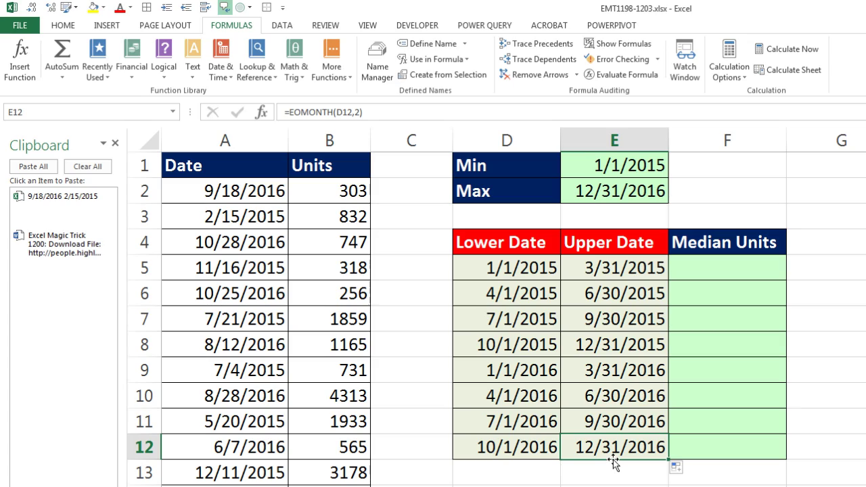
left_click(708, 270)
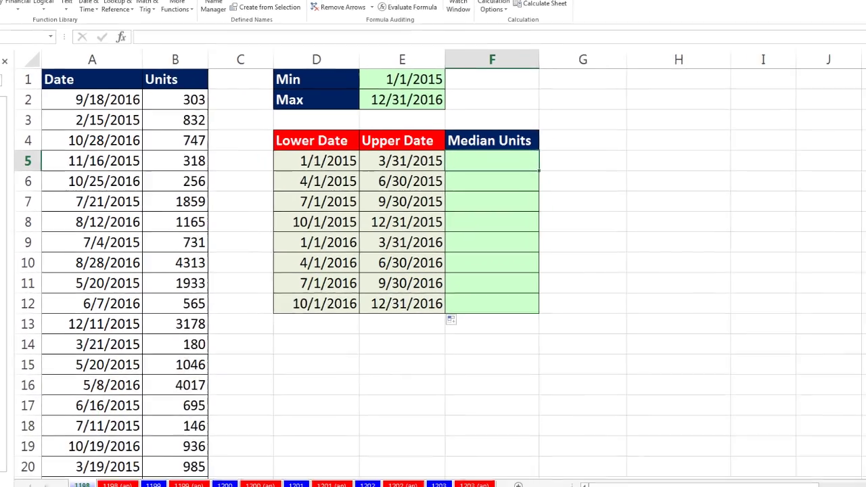
type("=med")
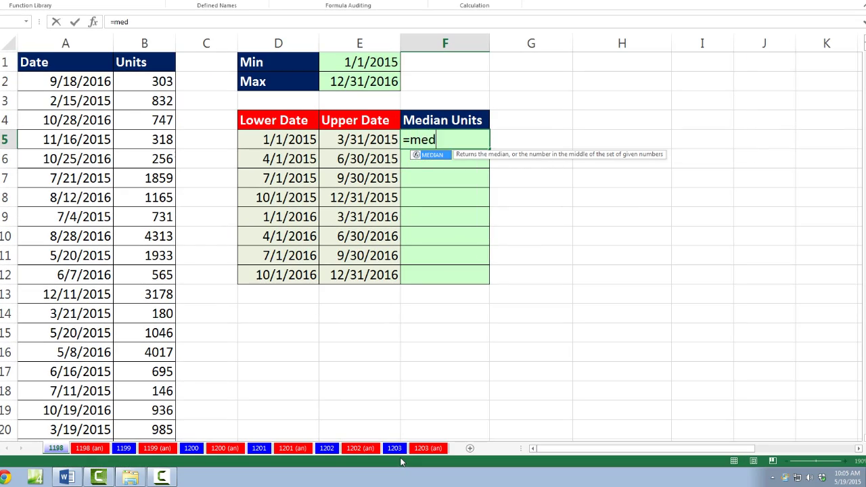
key("Tab")
key("BackSpace")
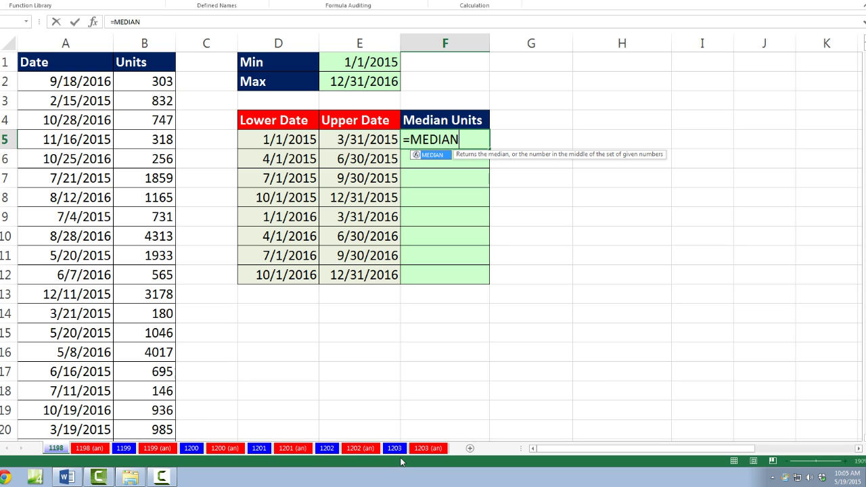
type("IF")
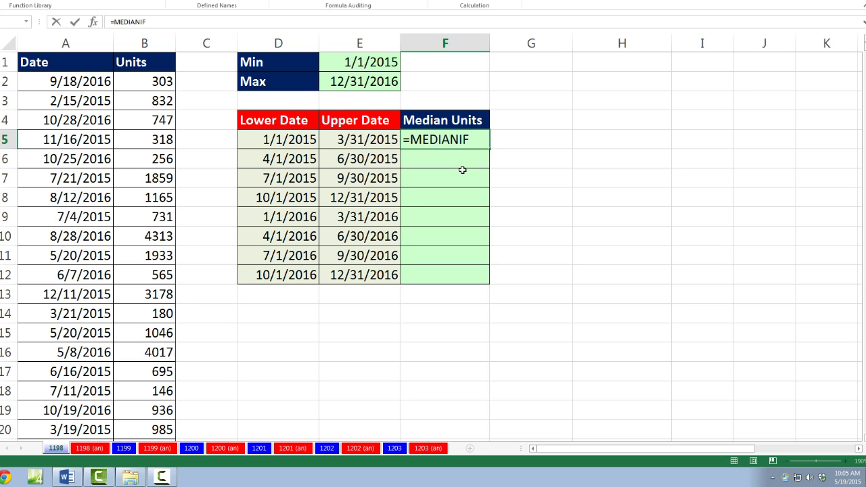
key("BackSpace")
key("BackSpace")
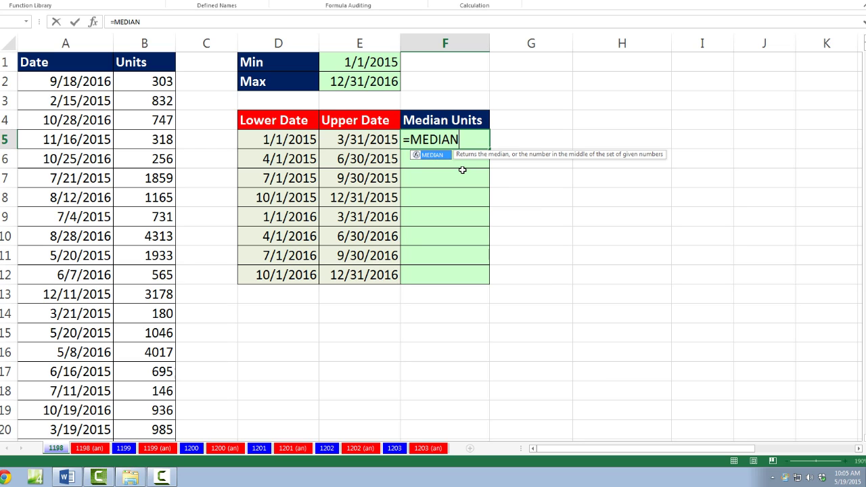
type("(IF")
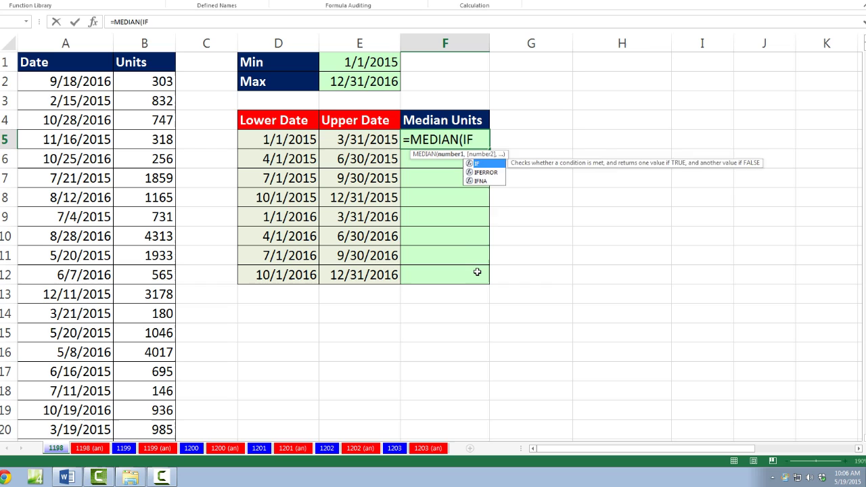
key("BackSpace")
key("BackSpace")
key("BackSpace")
key("BackSpace")
key("BackSpace")
key("BackSpace")
key("BackSpace")
key("BackSpace")
key("BackSpace")
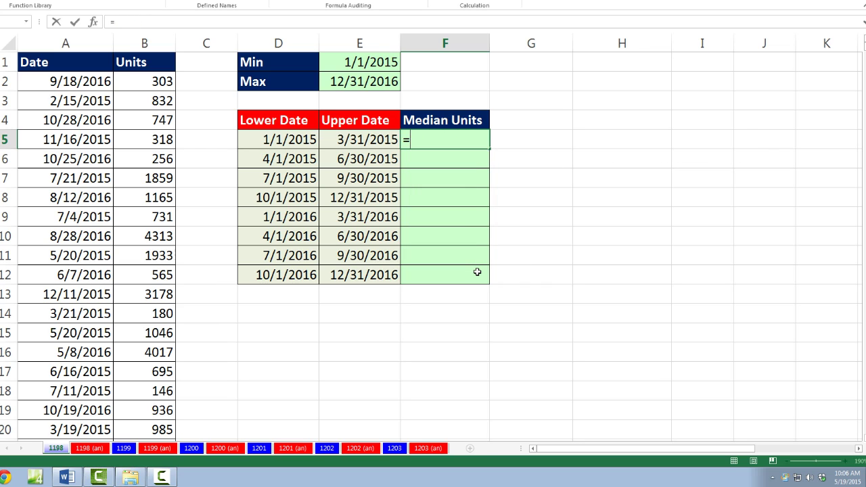
- Start an AGGREGATE formula in F5 and browse its function list from 12 - MEDIAN onward
type("ag")
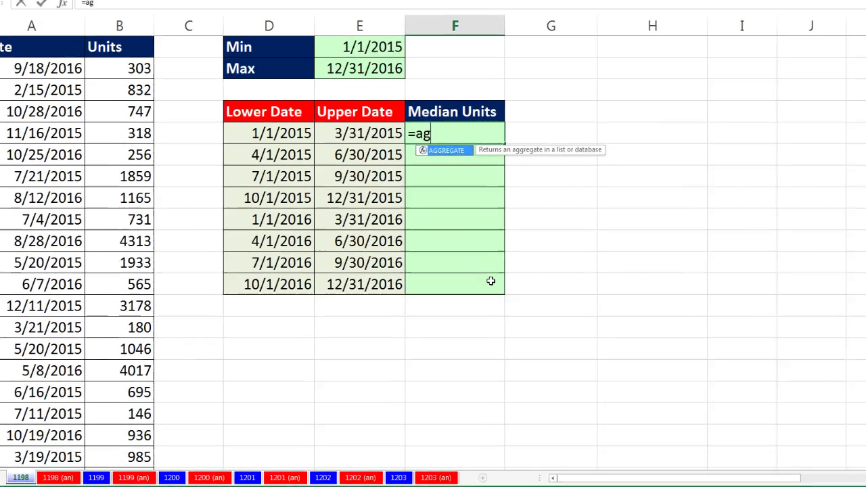
key("Tab")
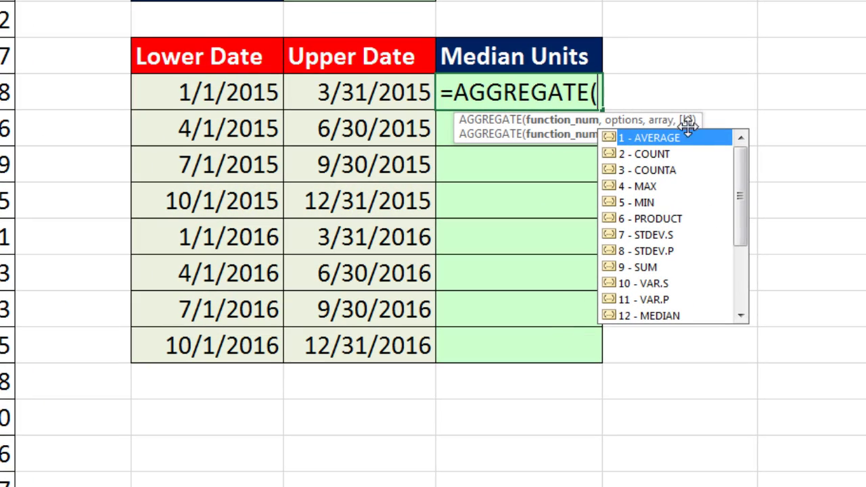
left_click_drag(739, 215, 737, 228)
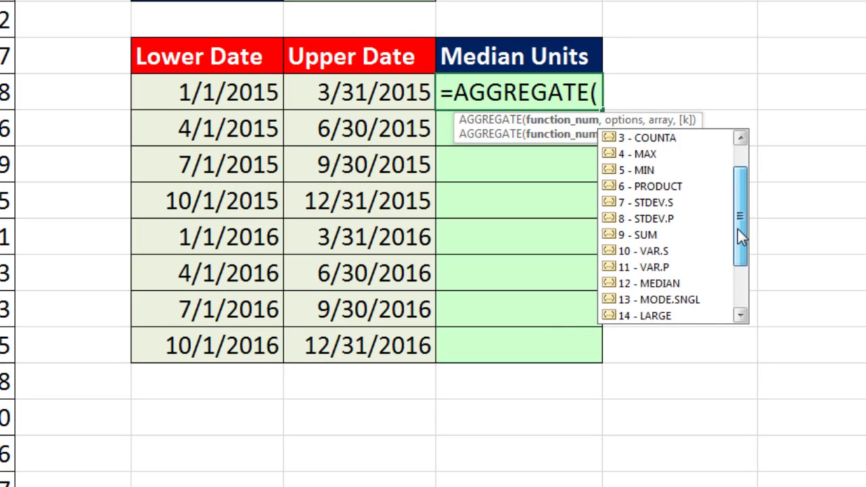
left_click(655, 287)
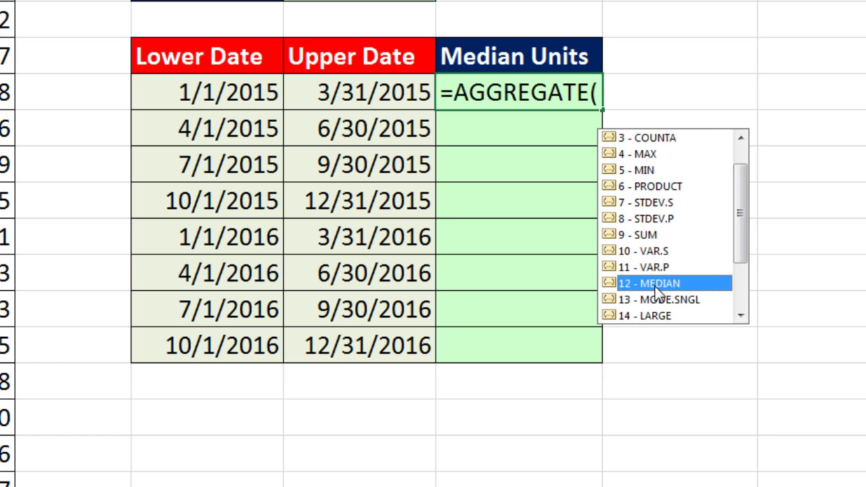
scroll(740, 217, "down", 2)
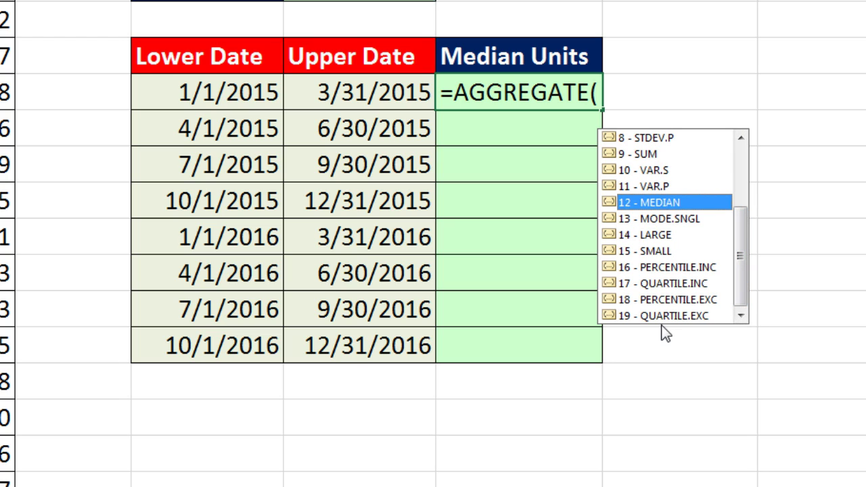
left_click(646, 217)
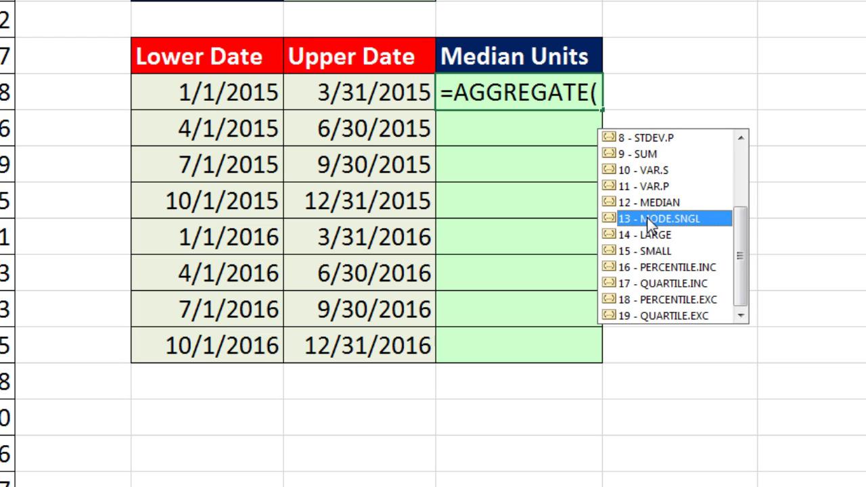
- Compare the percentile and quartile choices, then insert 17 - QUARTILE.INC followed by a comma
left_click(666, 267)
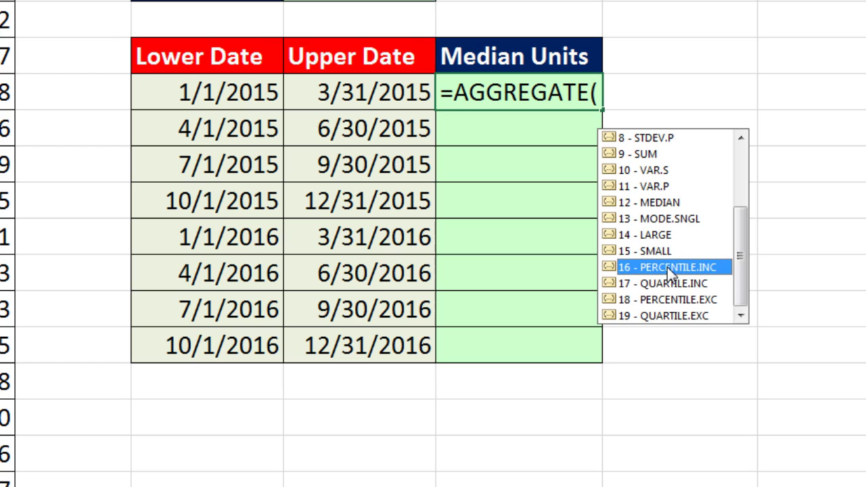
left_click(673, 295)
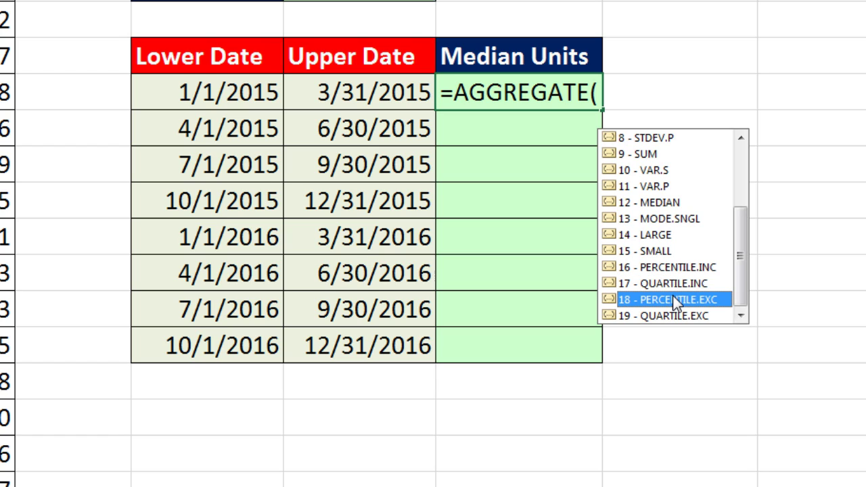
left_click(672, 284)
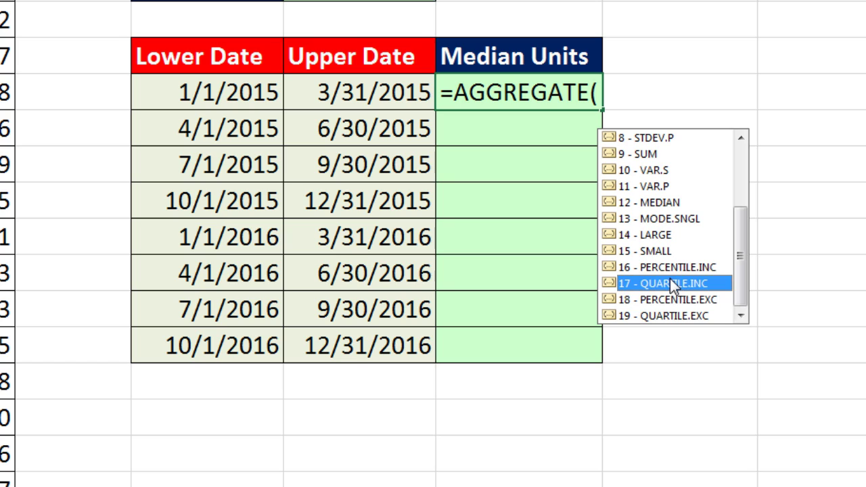
left_click(673, 316)
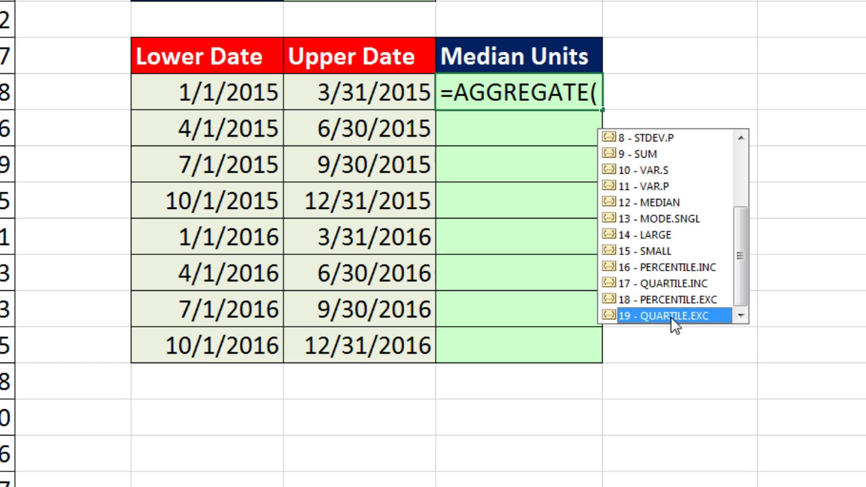
left_click(676, 284)
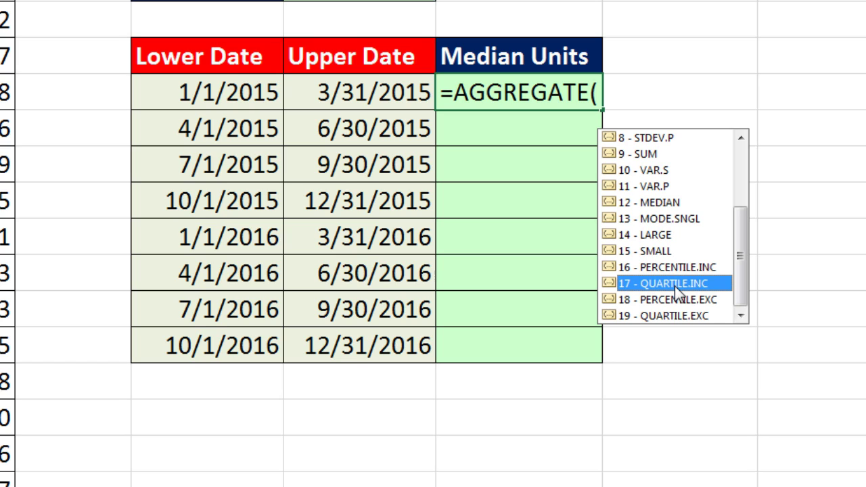
double_click(635, 284)
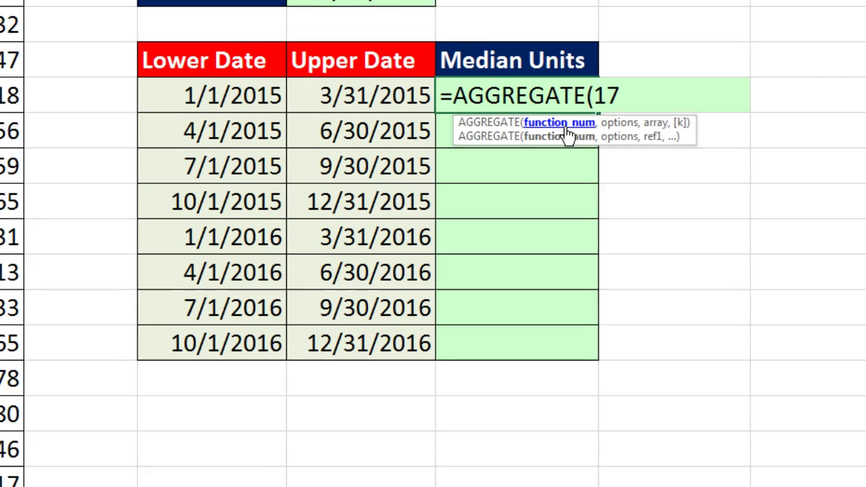
type(",")
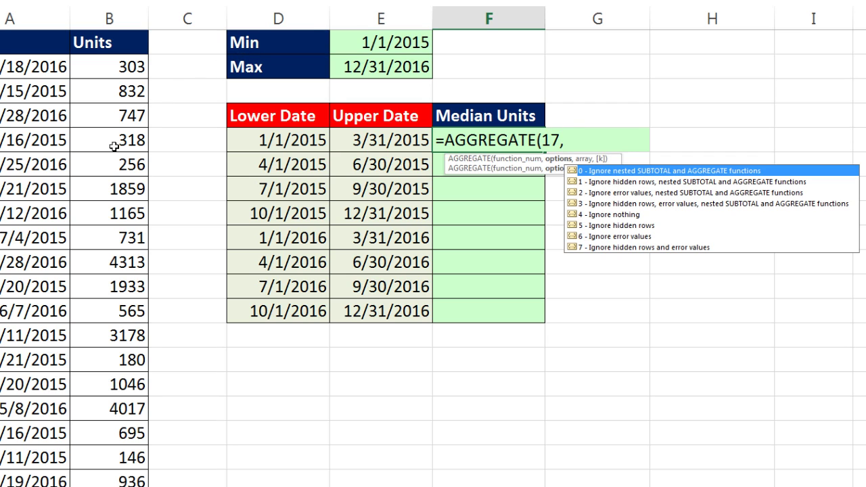
- Insert option 6 to ignore error values and begin the array argument with 'un'
left_click(586, 237)
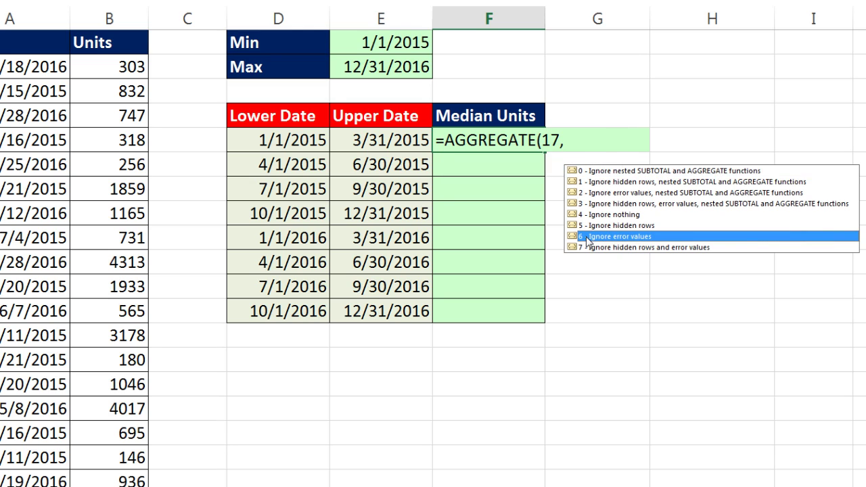
double_click(587, 237)
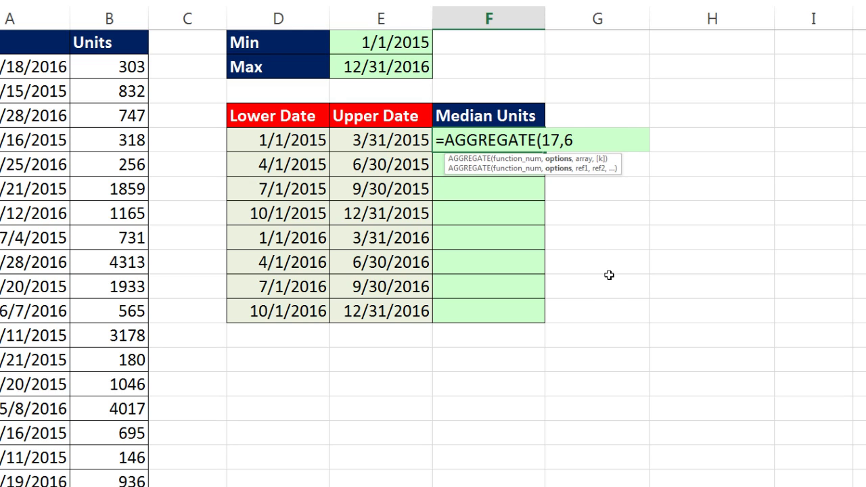
type(",")
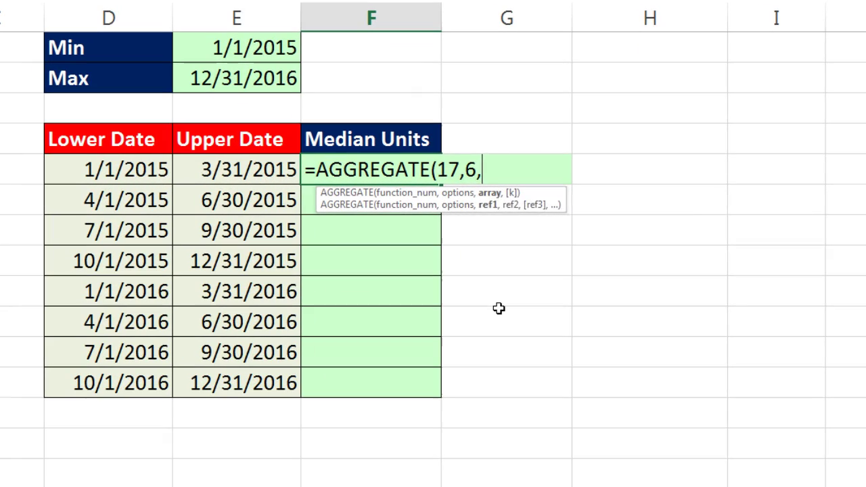
type("un")
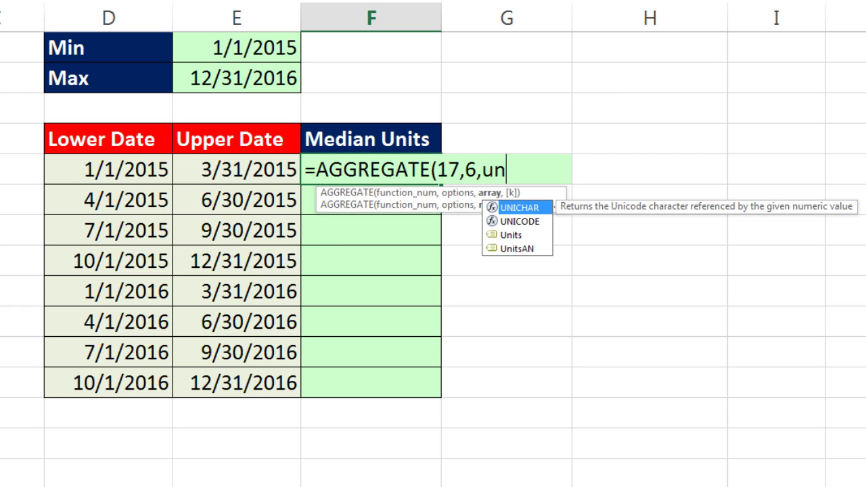
- Complete the Units name in the array argument and add a / after it
key("Down")
key("Down")
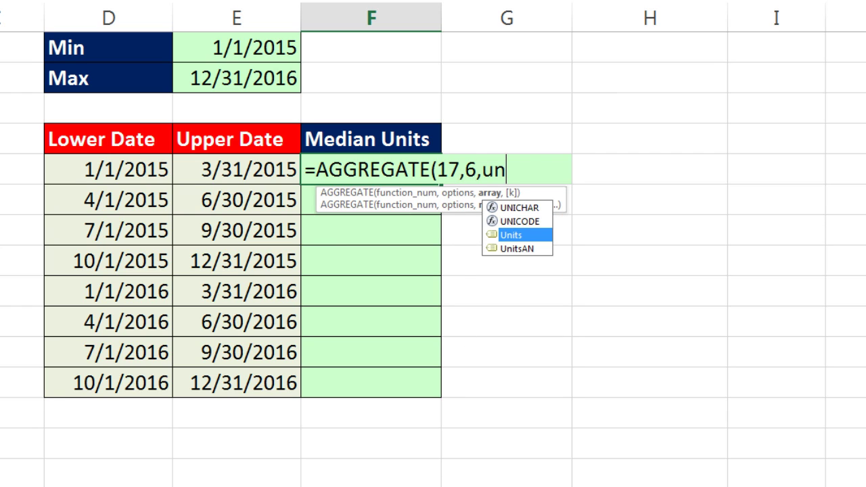
key("Tab")
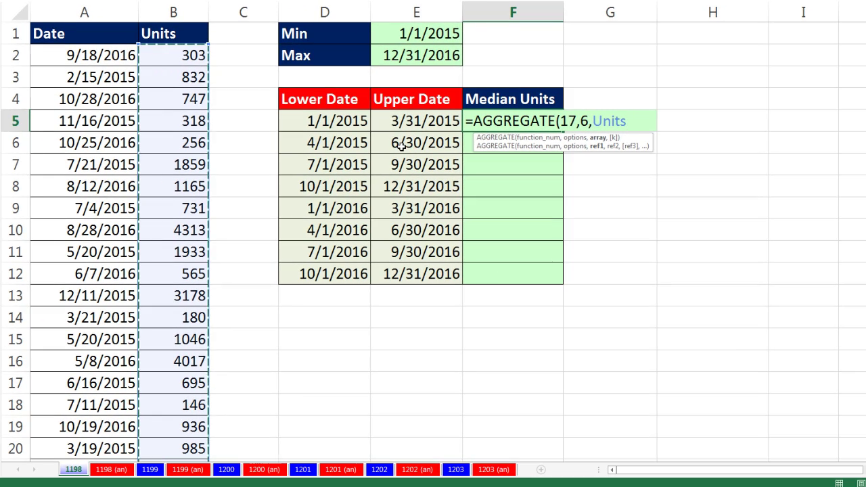
type("/")
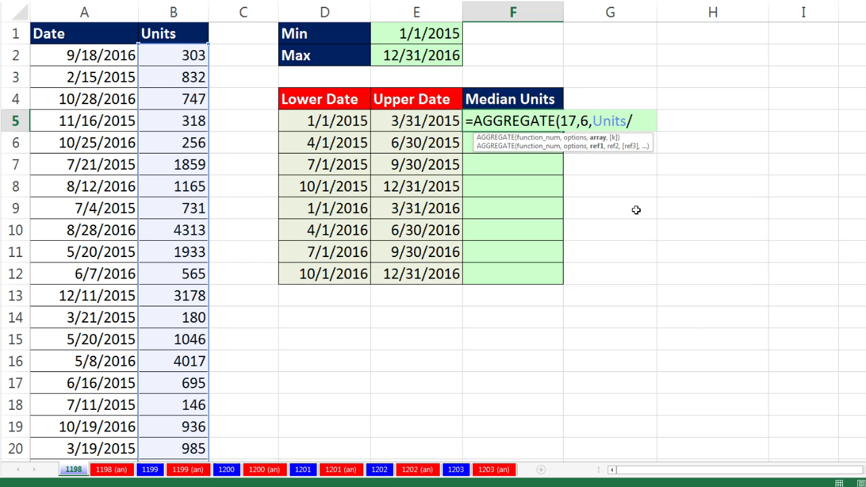
- Add the divisor test ((Date>=D5) and select it for evaluation
type("((dat")
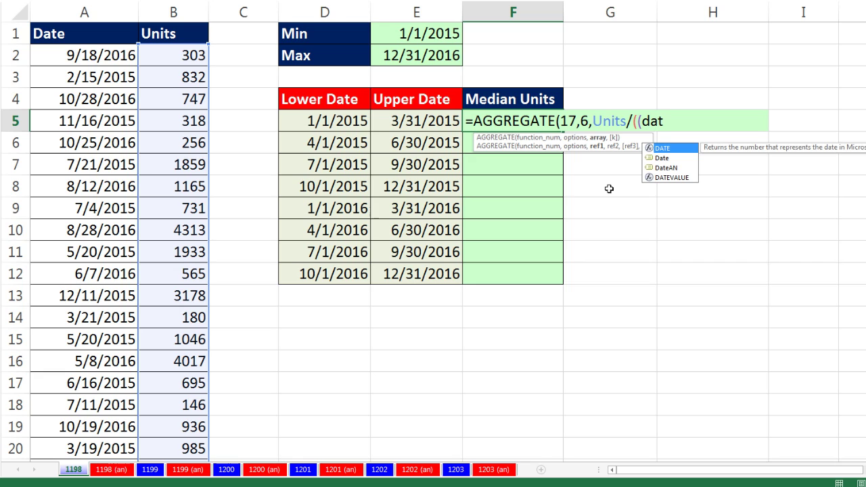
type("e")
key("Down")
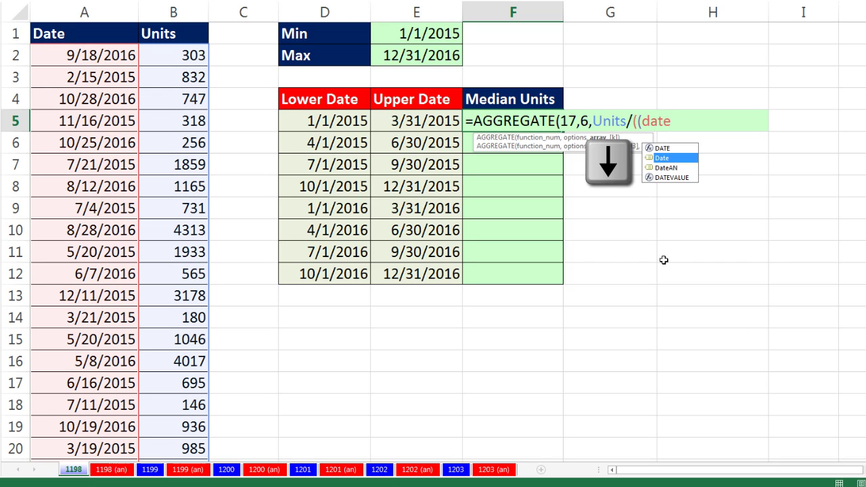
key("Tab")
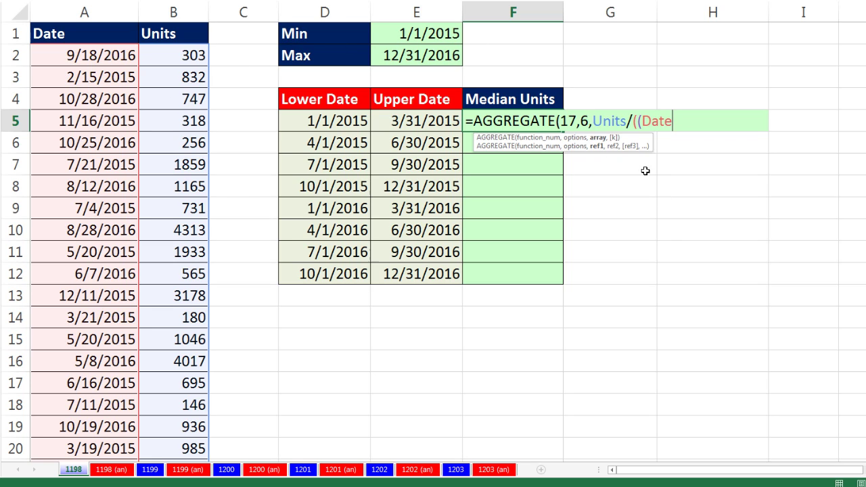
type(">=")
left_click(341, 121)
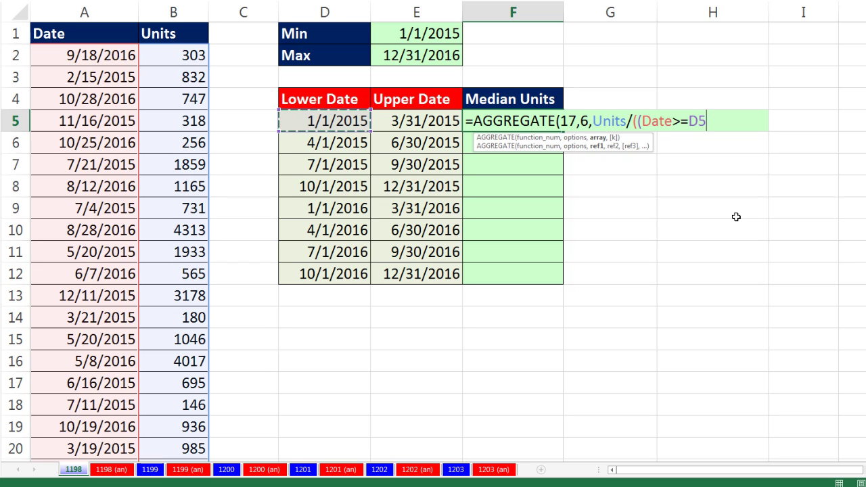
type(")")
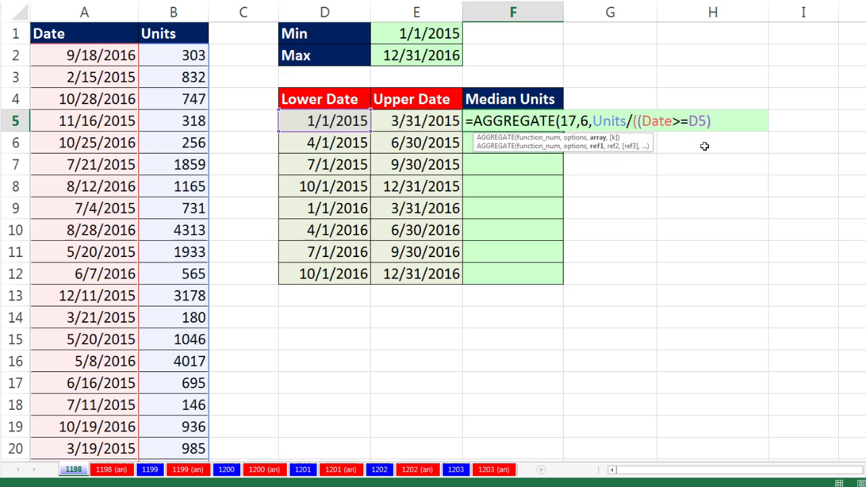
left_click_drag(646, 120, 704, 121)
key("F9")
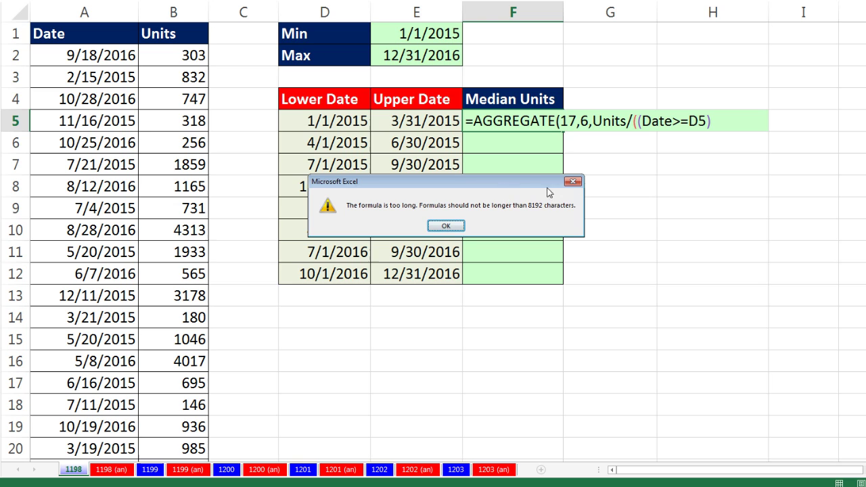
left_click_drag(528, 178, 742, 141)
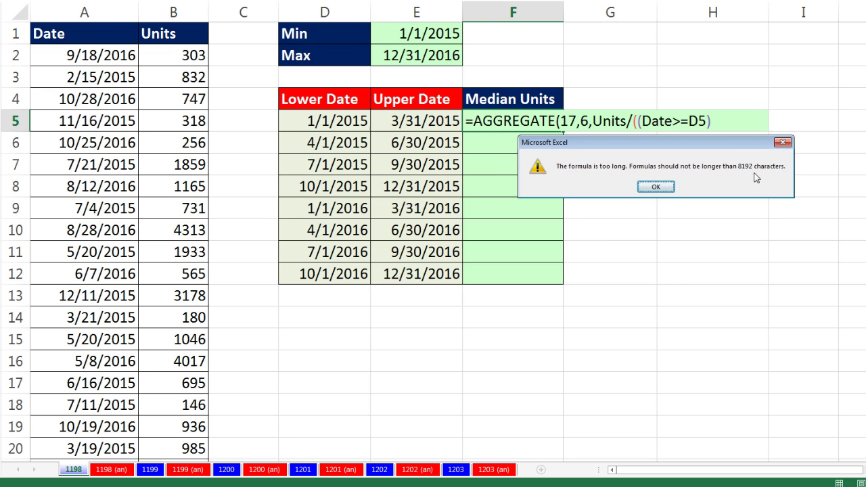
left_click(655, 186)
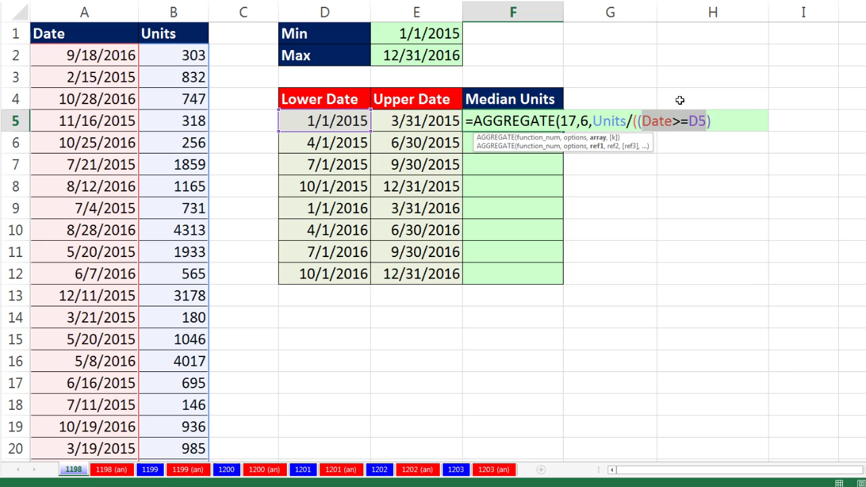
- Append *(Date<=E5)) so Units is divided by both the lower and upper date tests
left_click(723, 122)
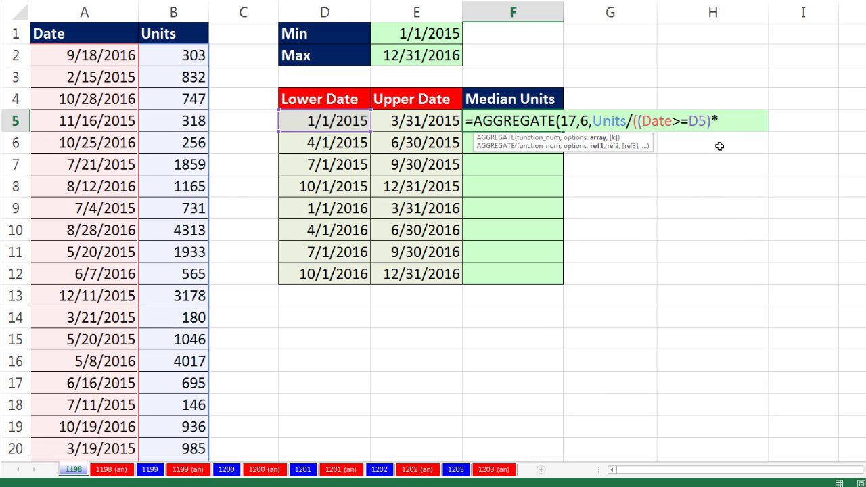
type("(date")
key("Tab")
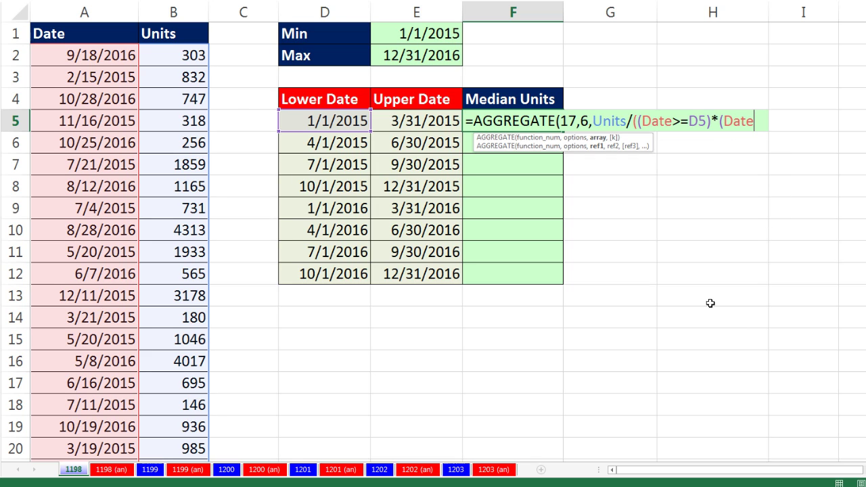
type("<=")
left_click(448, 121)
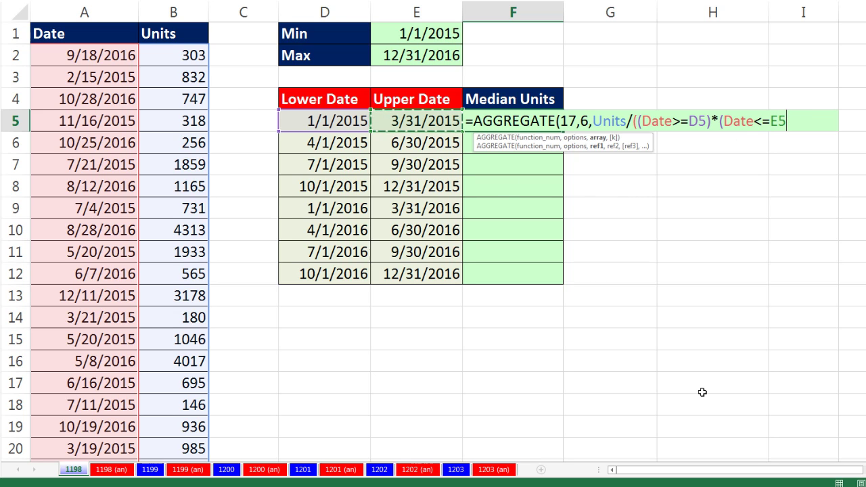
type(")")
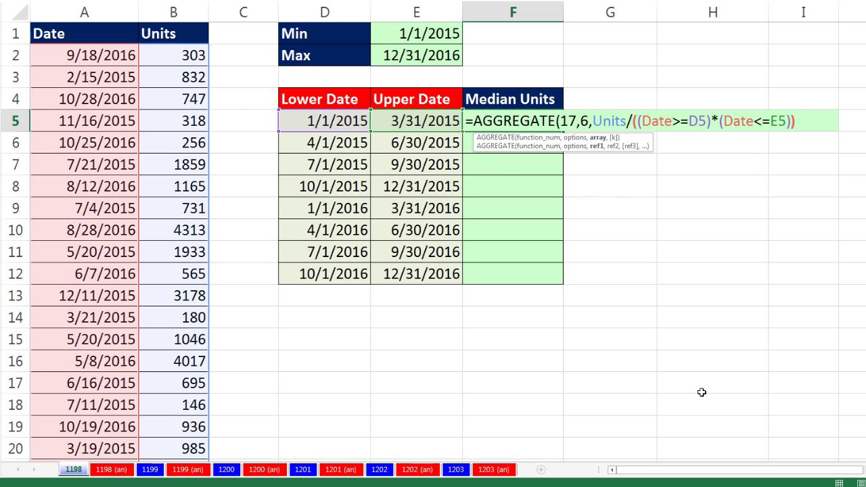
type(")")
- Finish F5's AGGREGATE formula with k of 2 and fill it down through F12
left_click(598, 137)
left_click(809, 118)
type(",")
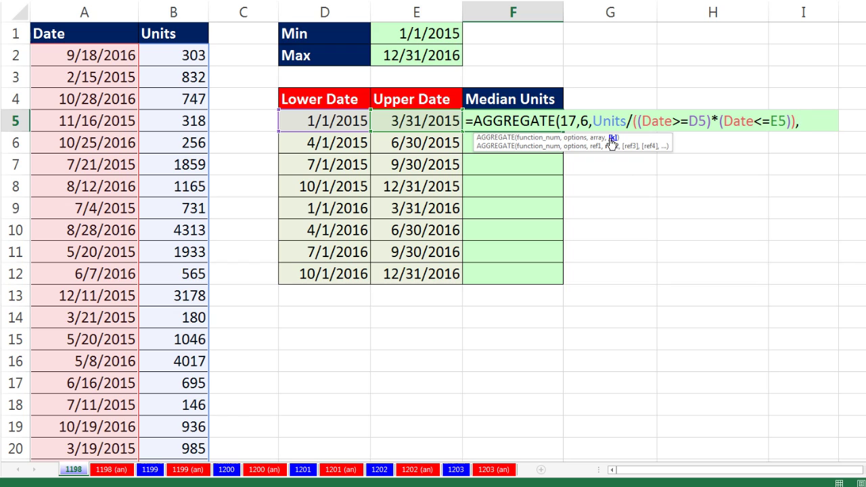
type("2)")
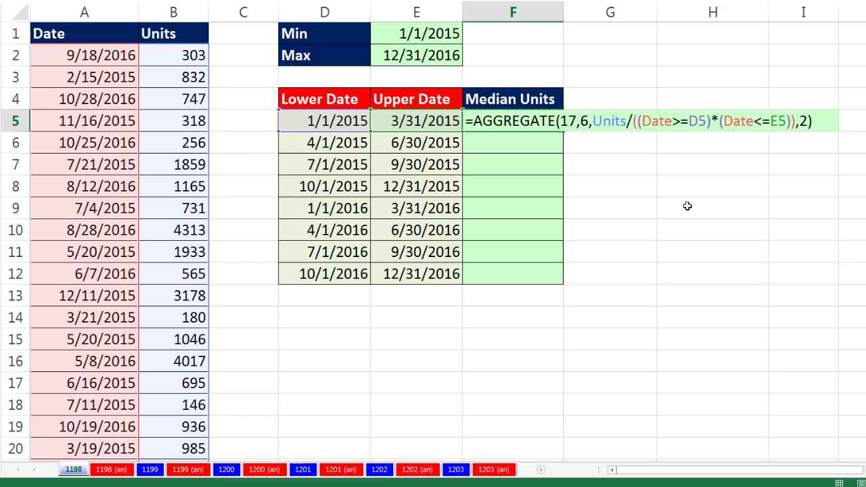
key("ctrl+Return")
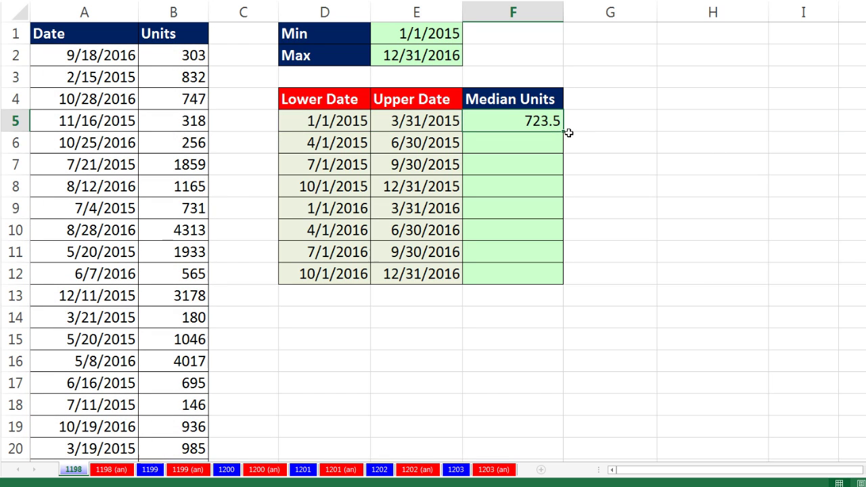
double_click(565, 132)
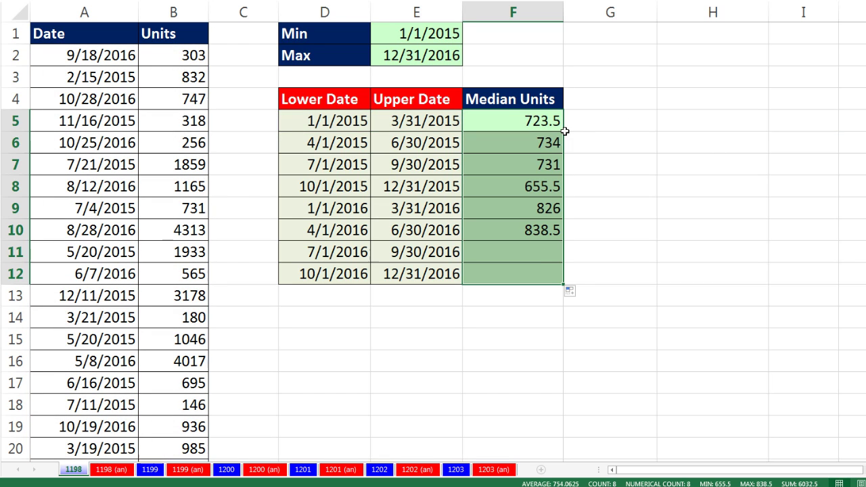
- Review the filled formulas in F12 and F5 without changing them
left_click(525, 276)
key("F2")
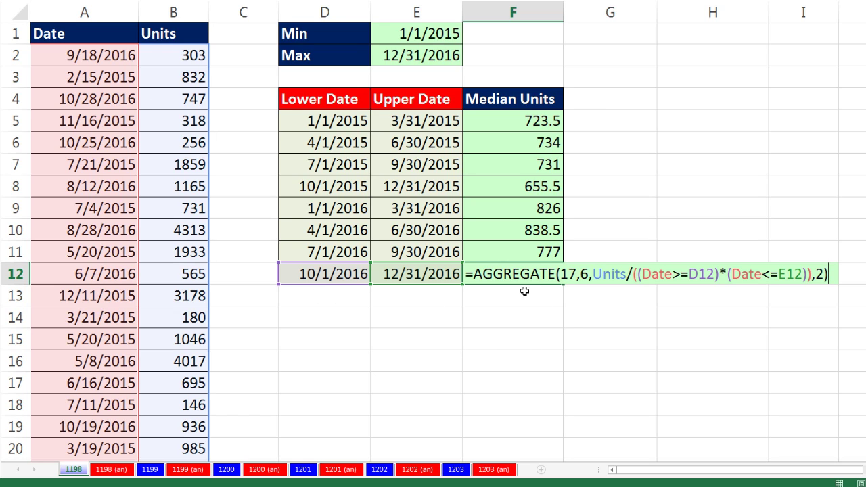
key("ctrl+Return")
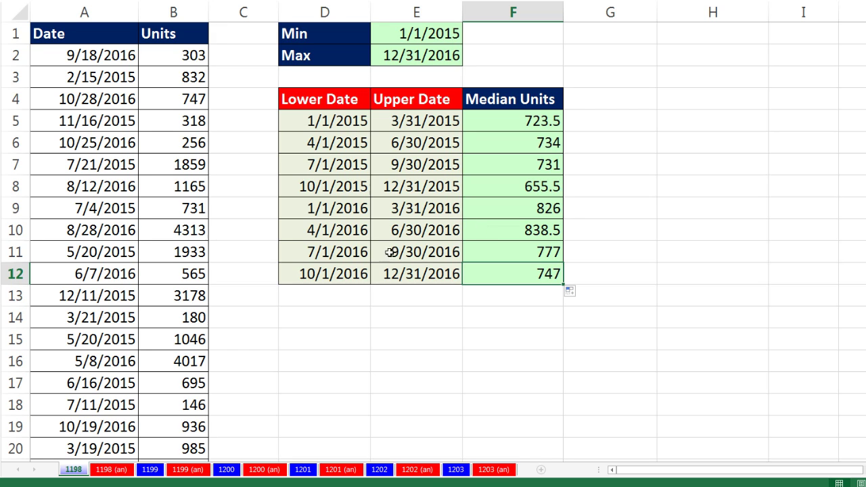
double_click(488, 122)
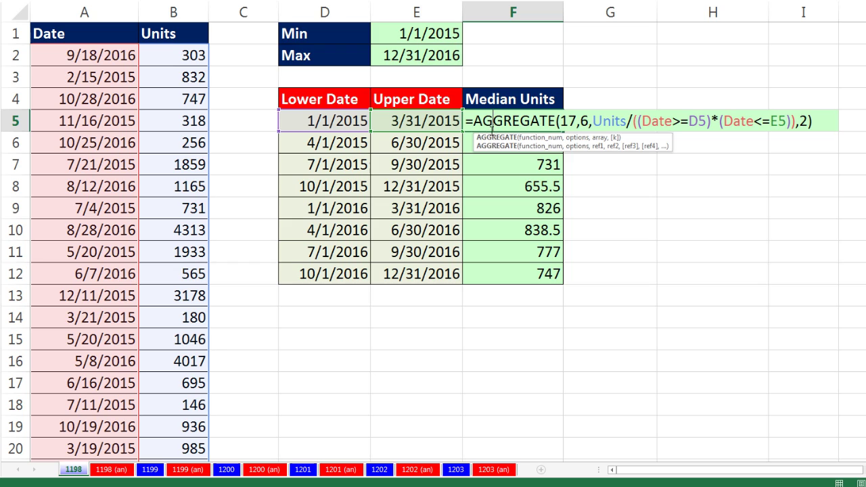